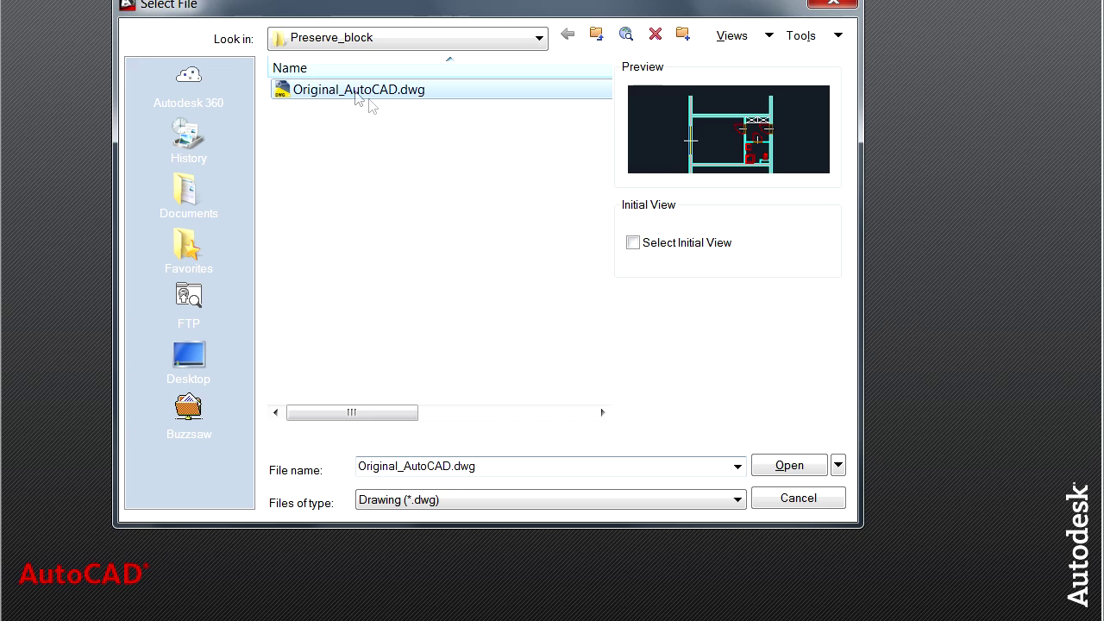
{"action": "left_click", "coordinate": [791, 465]}
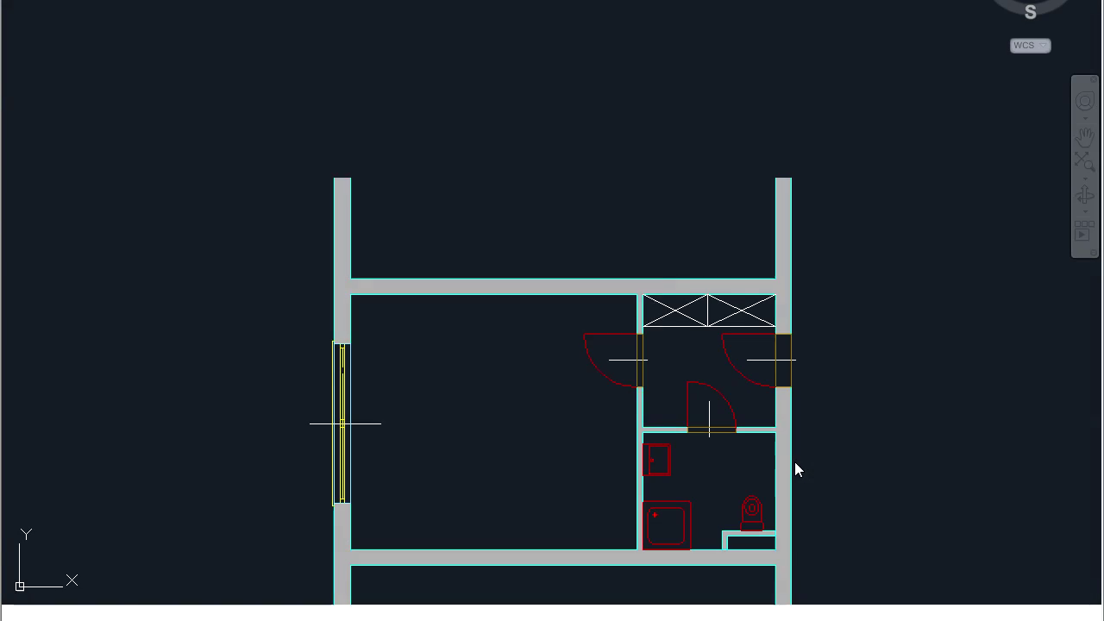
{"action": "left_click", "coordinate": [491, 414]}
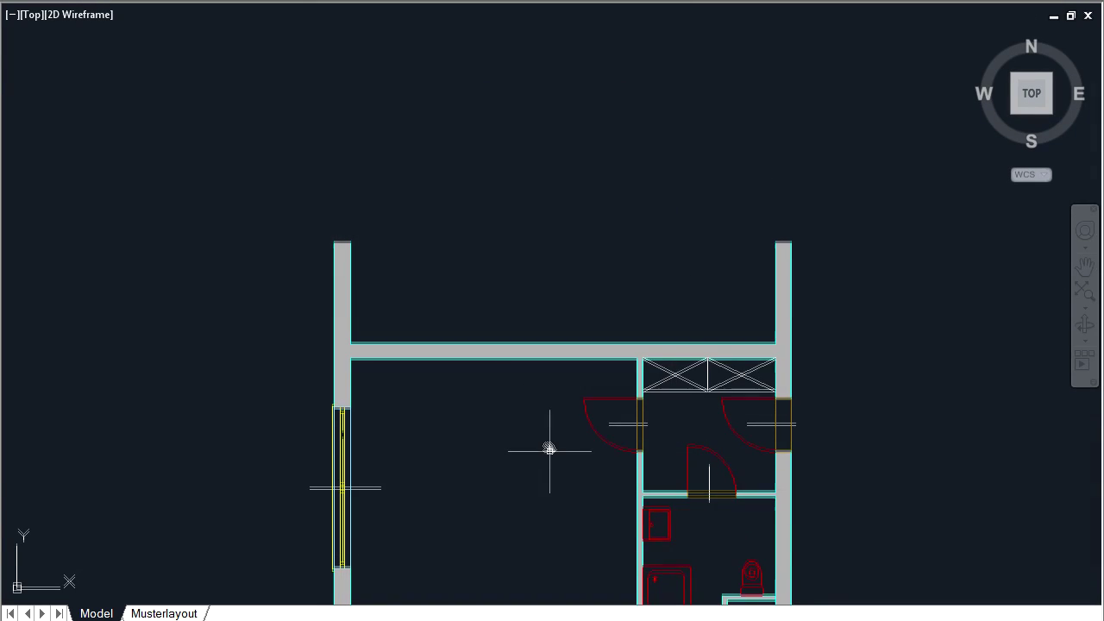
{"action": "middle_click_drag", "start_coordinate": [547, 449], "coordinate": [521, 289]}
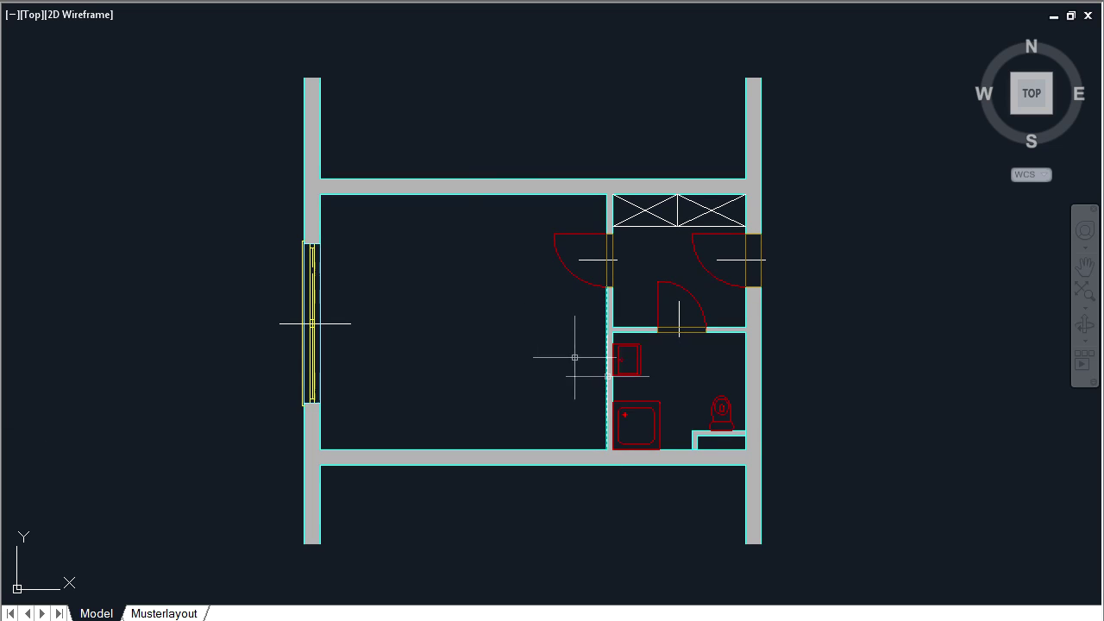
{"action": "left_click", "coordinate": [659, 402]}
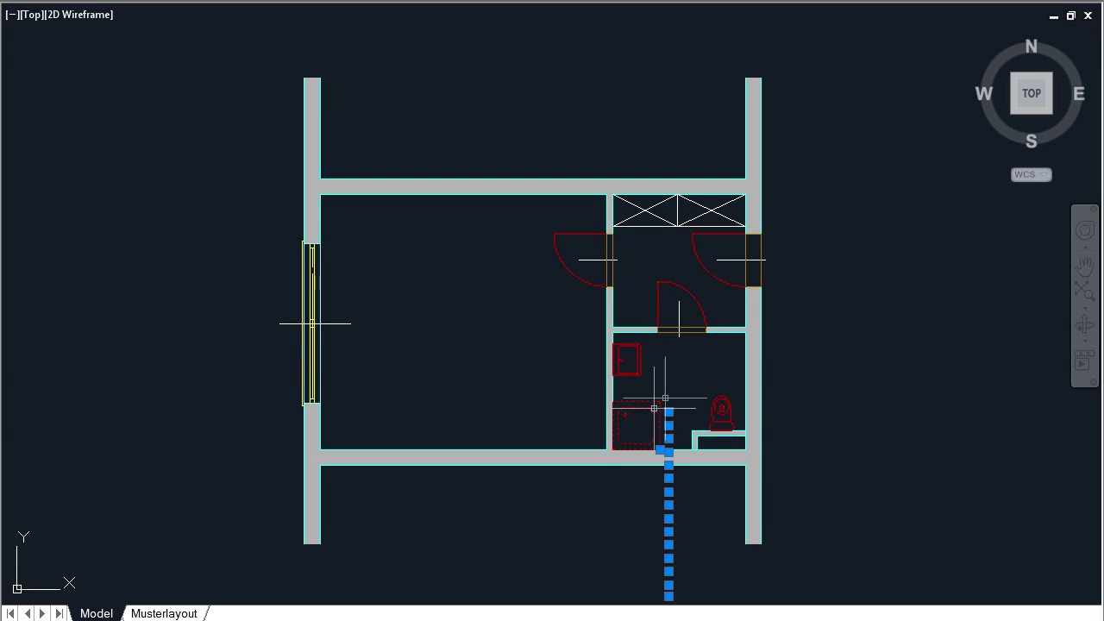
{"action": "right_click", "coordinate": [673, 375]}
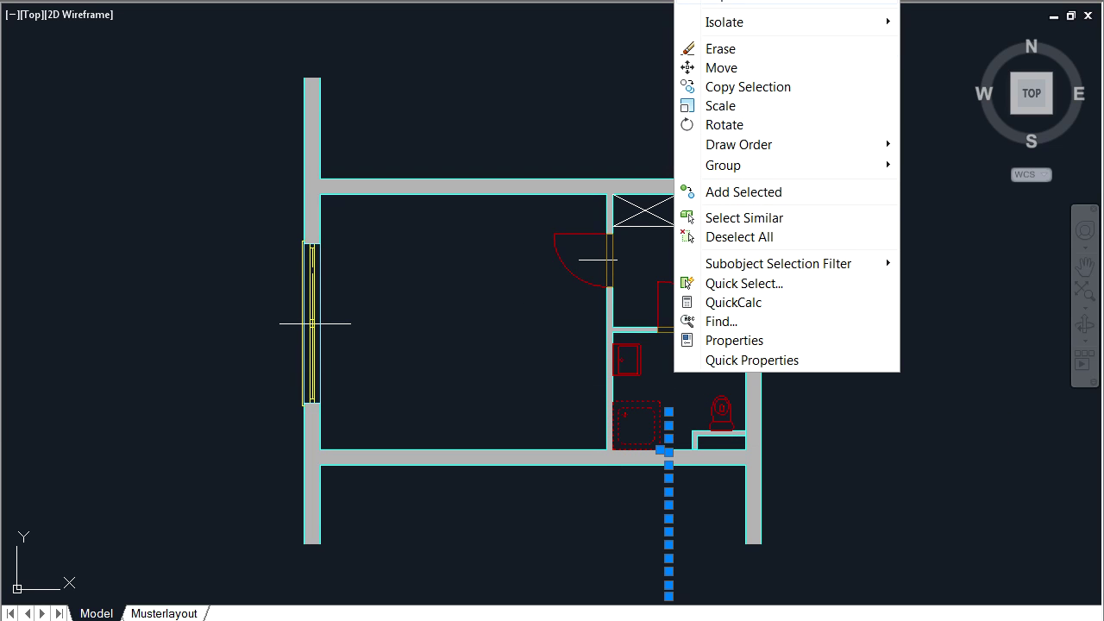
{"action": "left_click", "coordinate": [724, 2]}
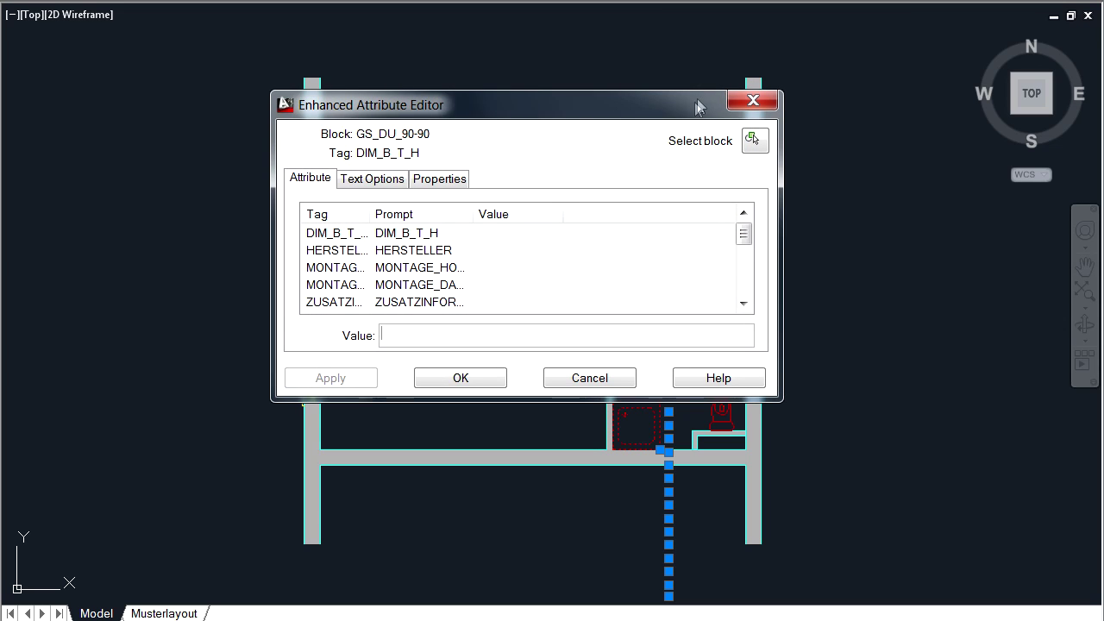
{"action": "left_click_drag", "start_coordinate": [694, 111], "coordinate": [772, 130]}
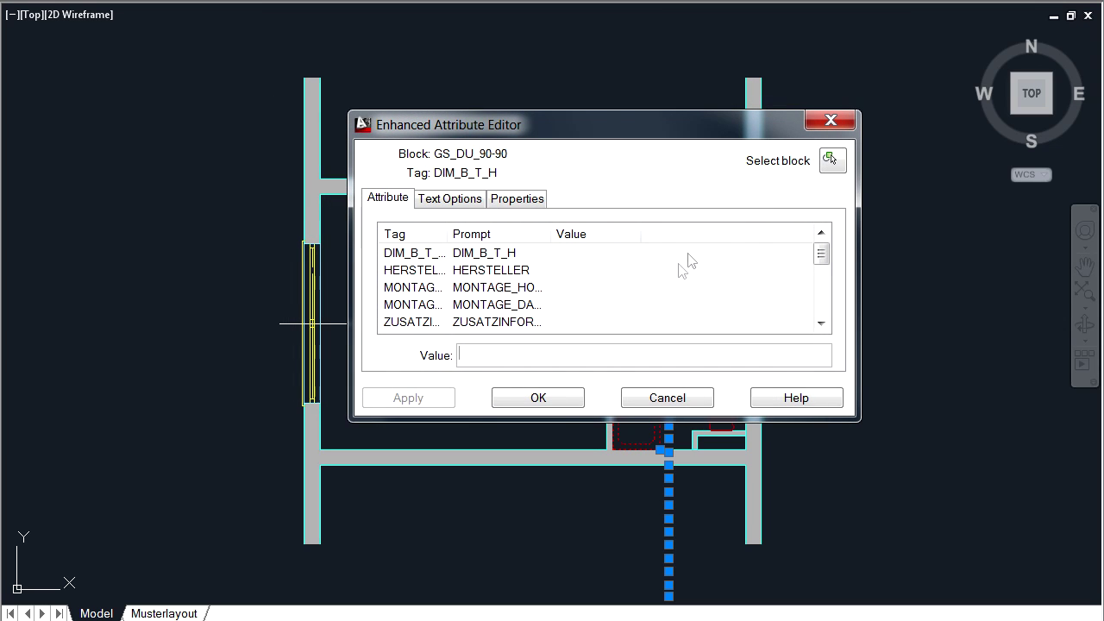
{"action": "left_click", "coordinate": [655, 398]}
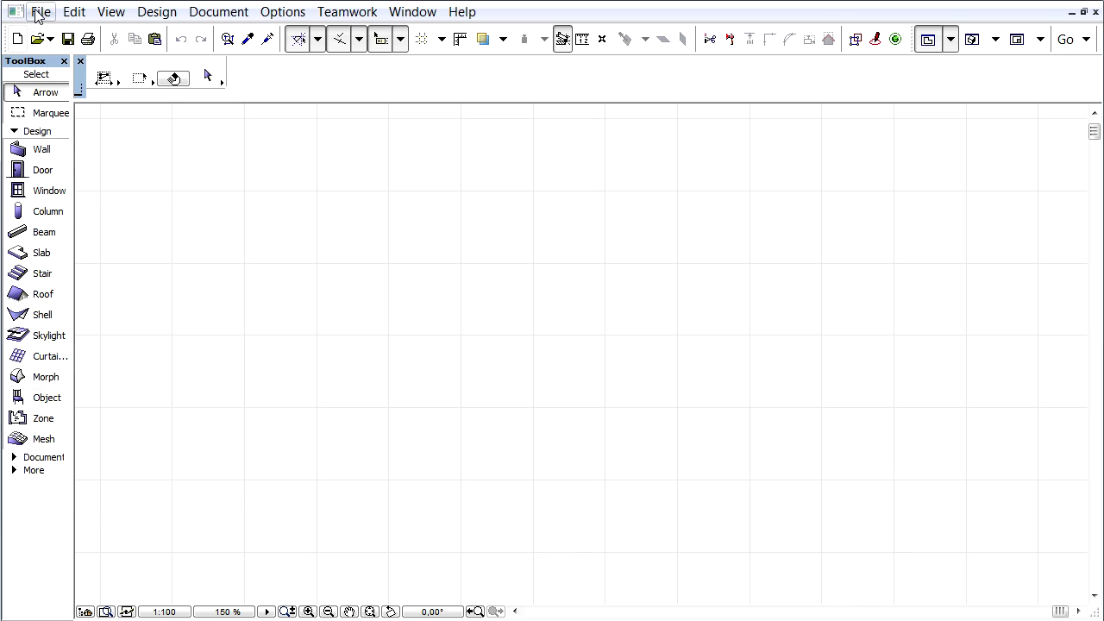
In DXF-DWG Translation Setup, duplicate 02 For editable import and rename the copy '05 Preserve Original Data'.
{"action": "left_click", "coordinate": [39, 11]}
{"action": "mouse_move", "coordinate": [84, 274]}
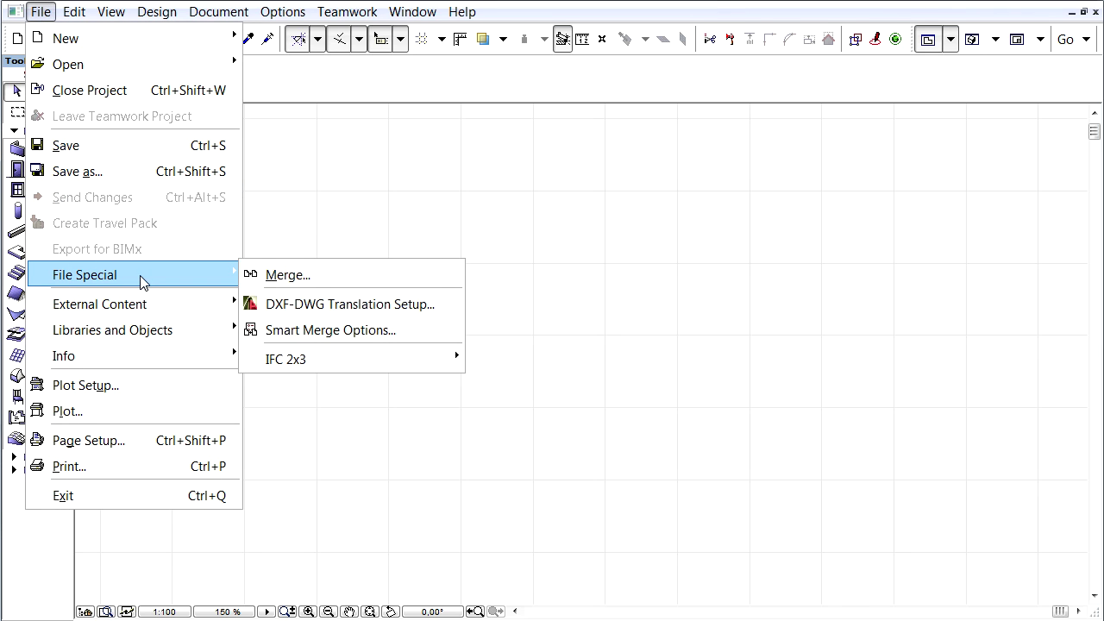
{"action": "left_click", "coordinate": [447, 308]}
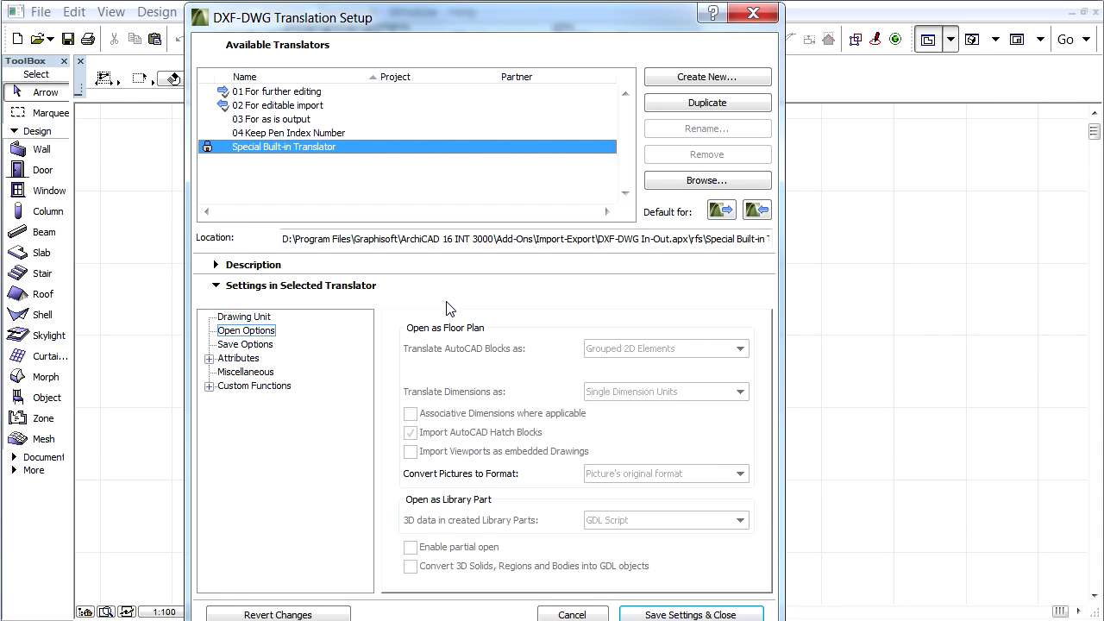
{"action": "left_click", "coordinate": [358, 106]}
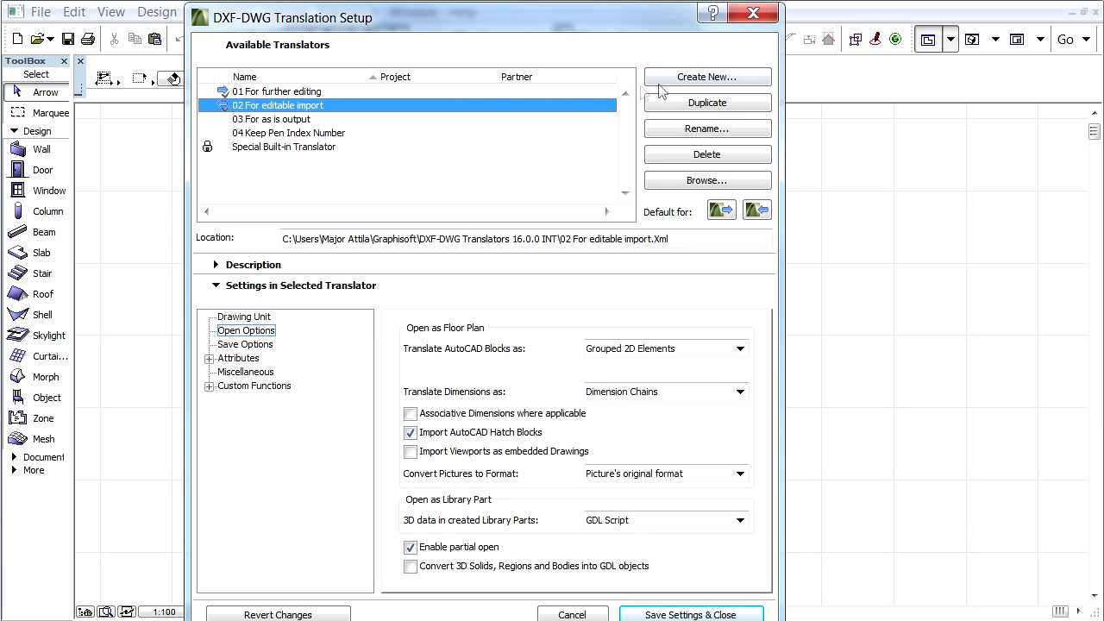
{"action": "left_click", "coordinate": [750, 106]}
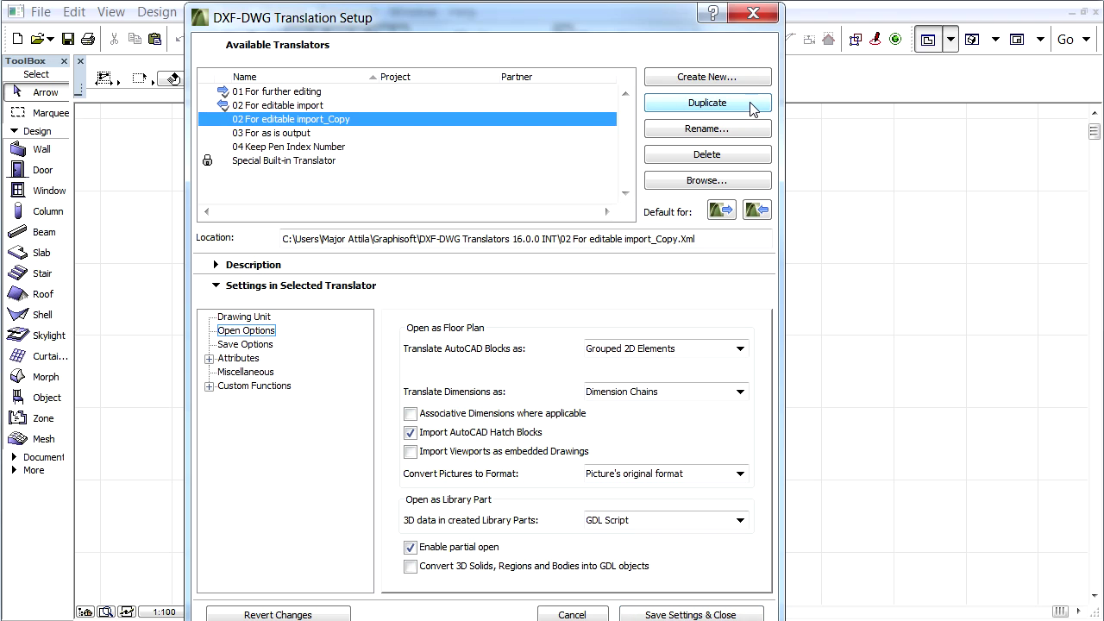
{"action": "left_click", "coordinate": [757, 130]}
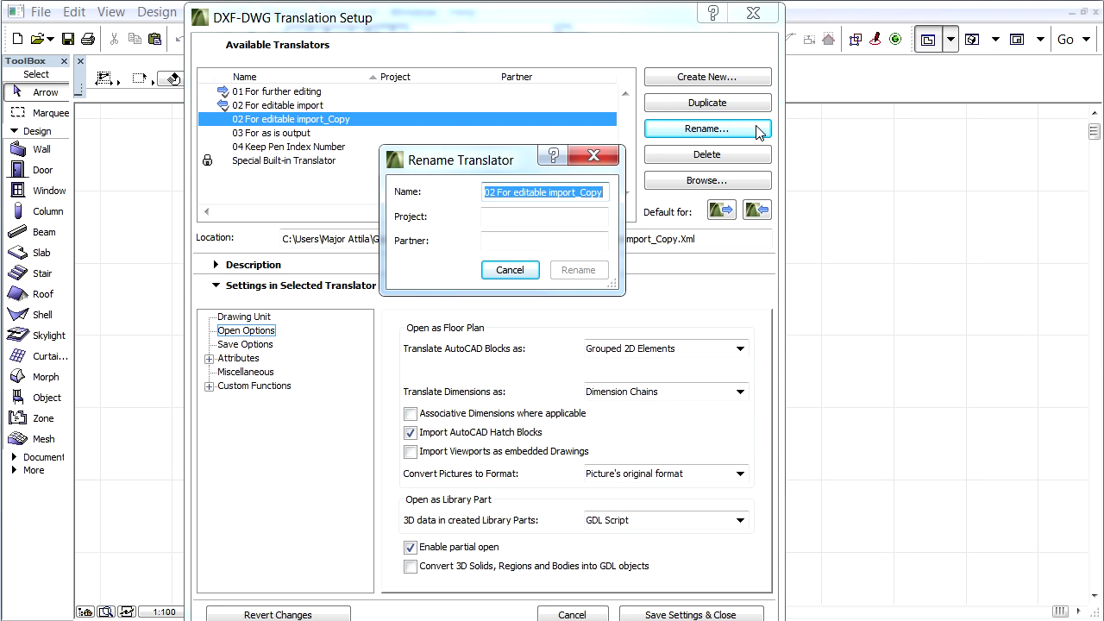
{"action": "type", "text": "05 Preserve Original Data"}
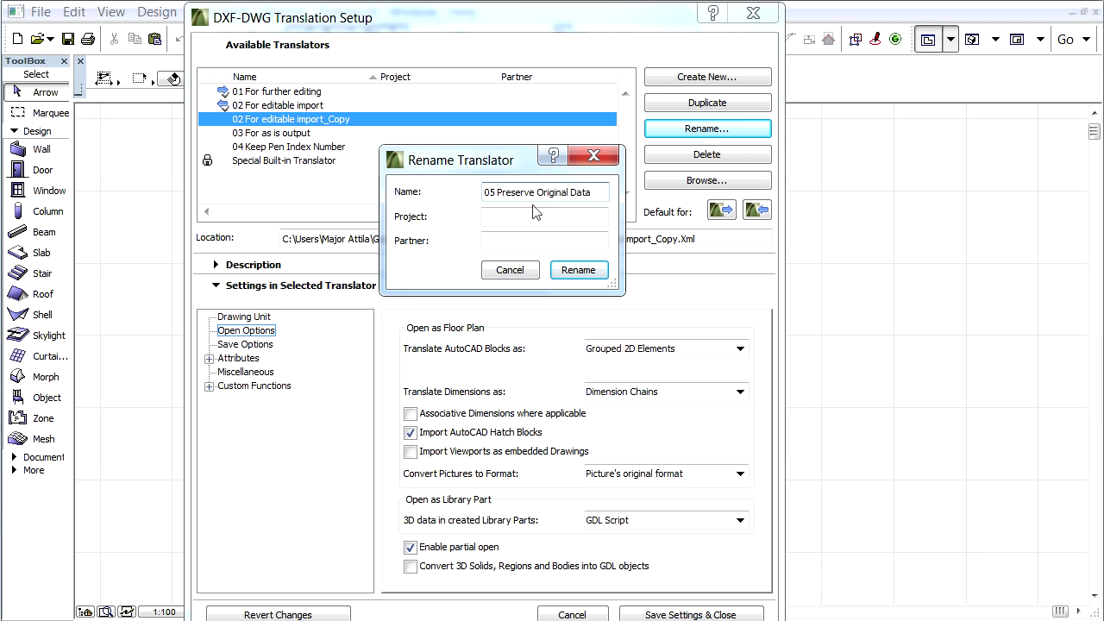
Confirm the new name and use the DWG's stored drawing unit, falling back to 1 meter.
{"action": "left_click", "coordinate": [578, 270]}
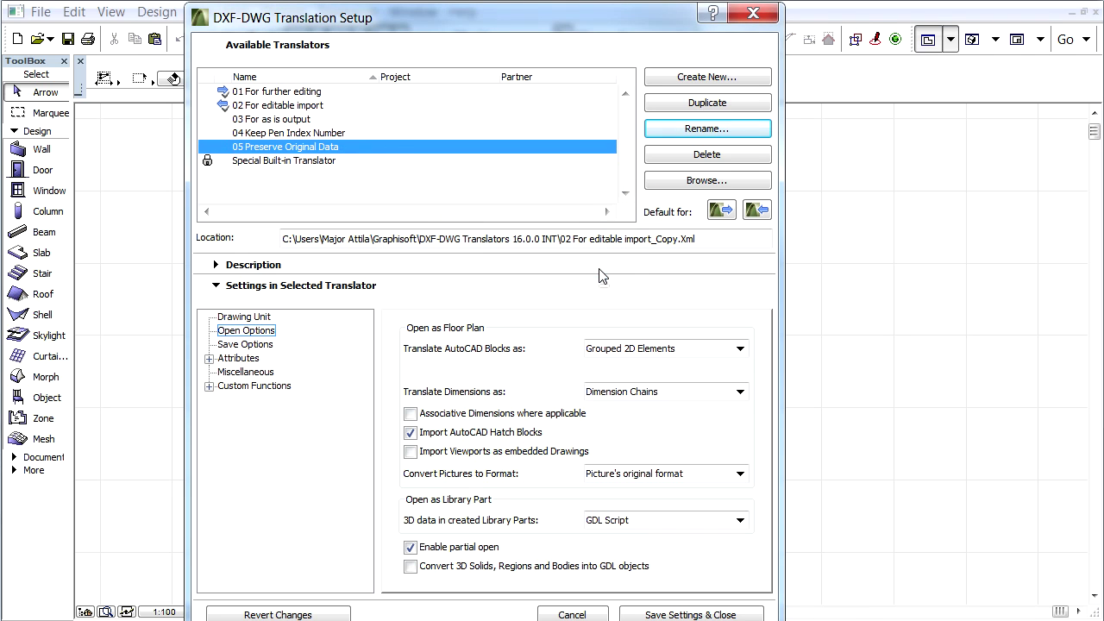
{"action": "left_click", "coordinate": [273, 318]}
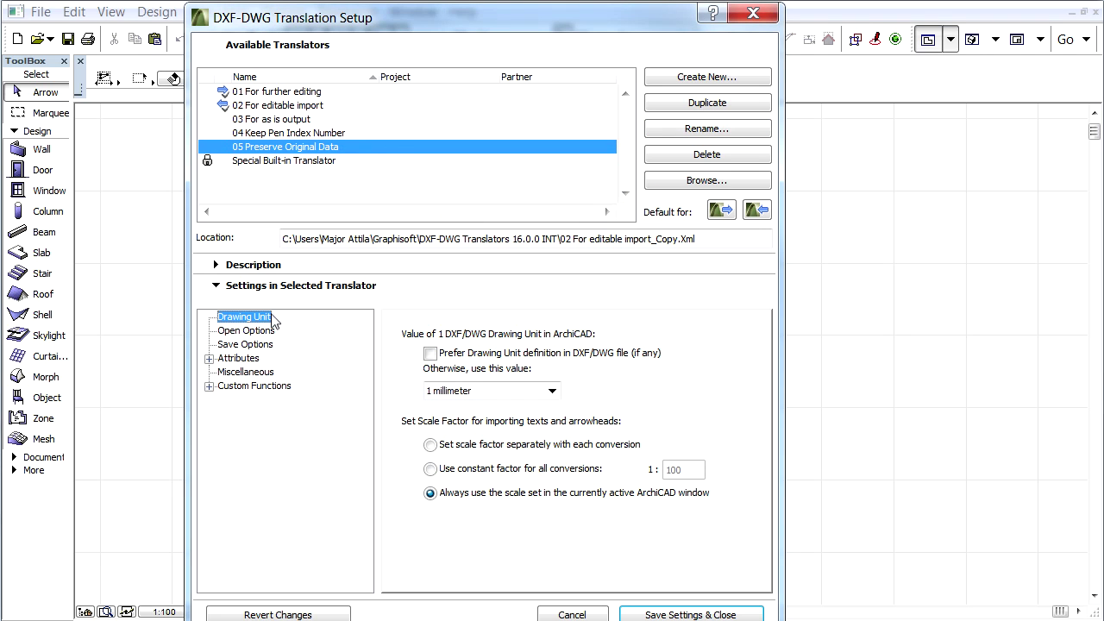
{"action": "left_click", "coordinate": [430, 354]}
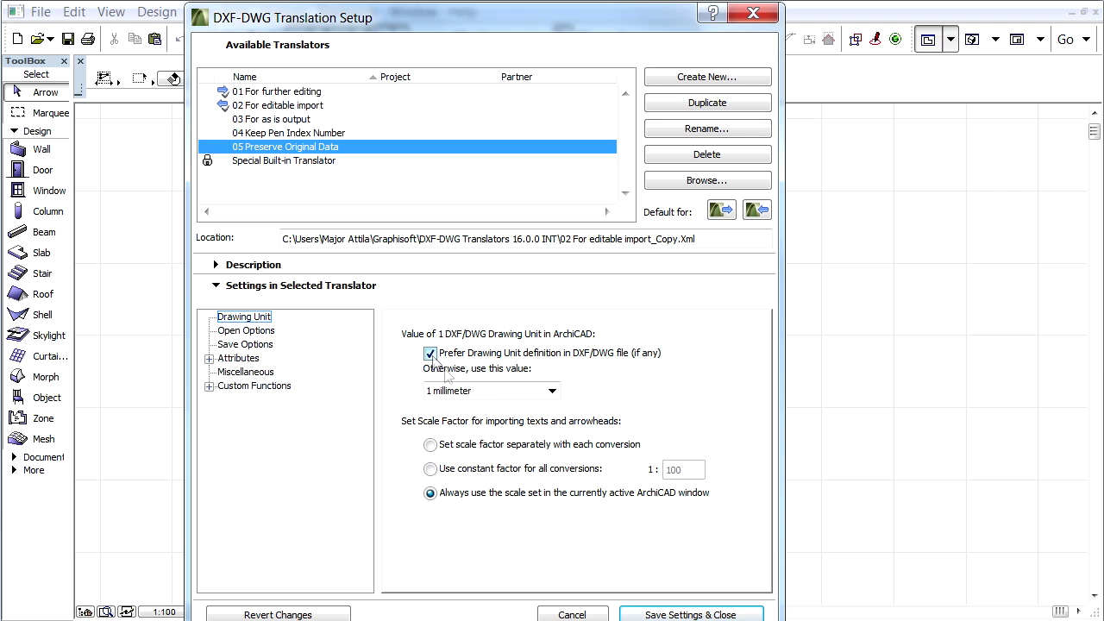
{"action": "left_click", "coordinate": [464, 391]}
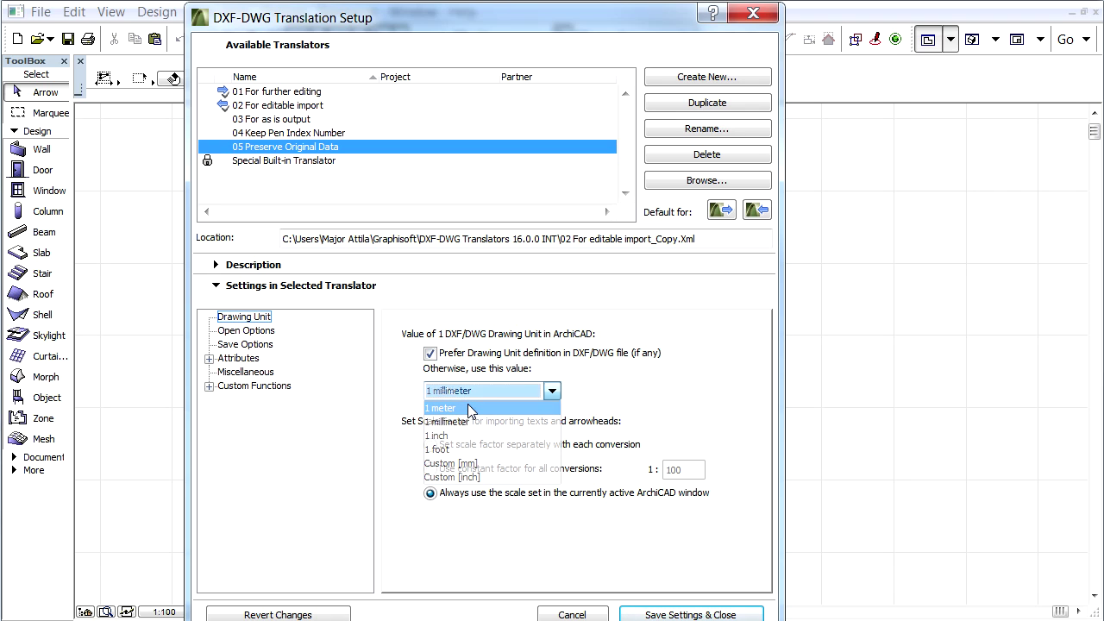
{"action": "left_click", "coordinate": [470, 408]}
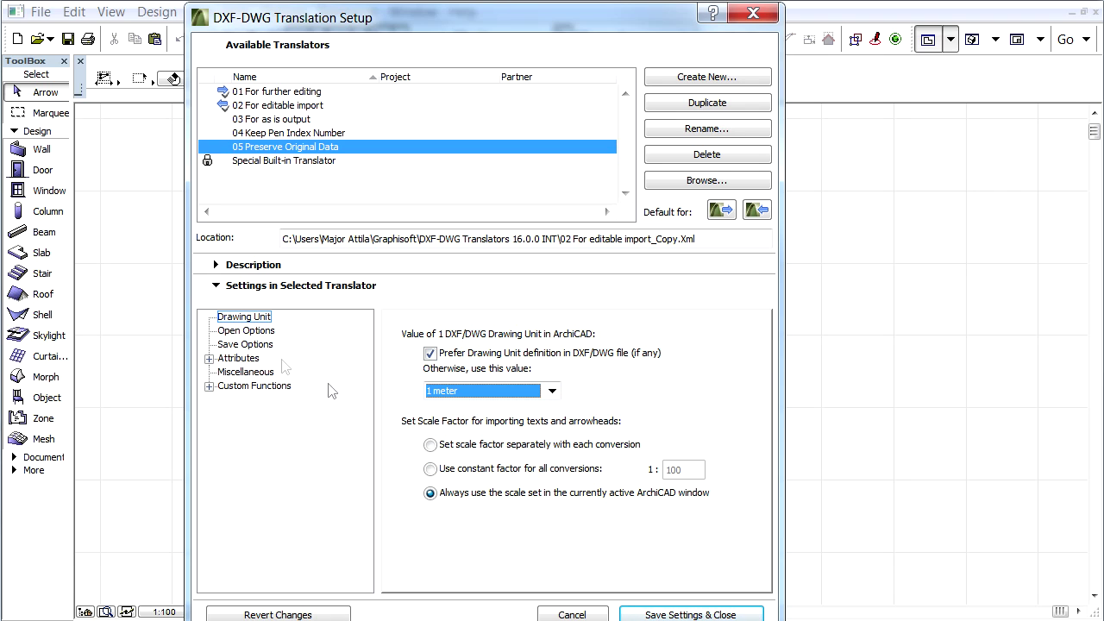
Set the open options to translate AutoCAD blocks as Library Parts.
{"action": "left_click", "coordinate": [258, 332]}
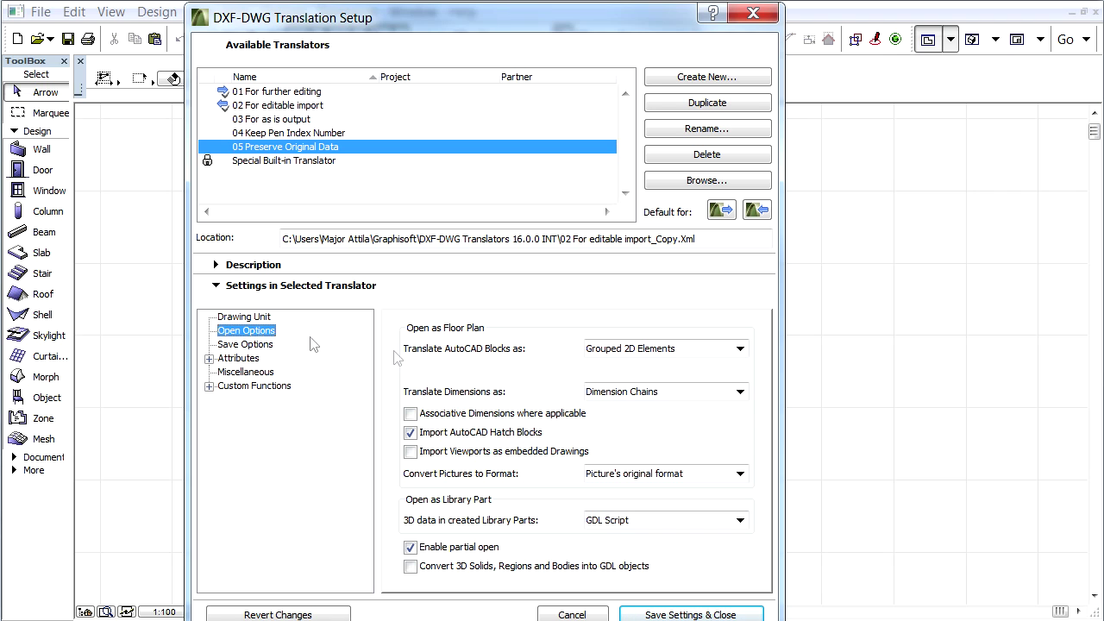
{"action": "left_click", "coordinate": [686, 346]}
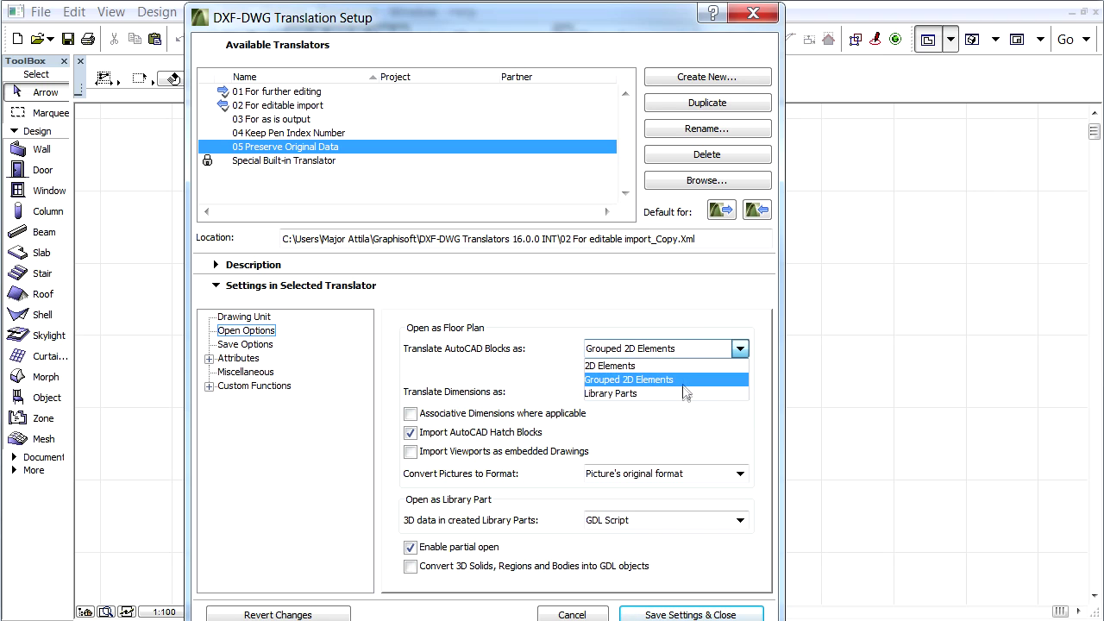
{"action": "left_click", "coordinate": [682, 392]}
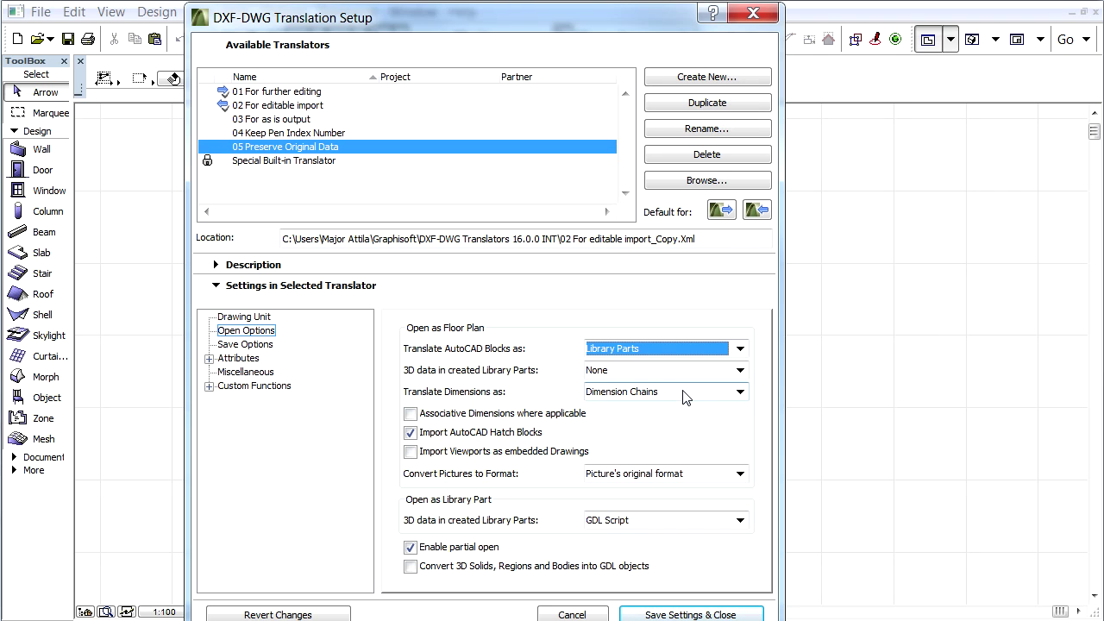
Set the save options file format to AutoCAD 2010.
{"action": "left_click", "coordinate": [273, 345]}
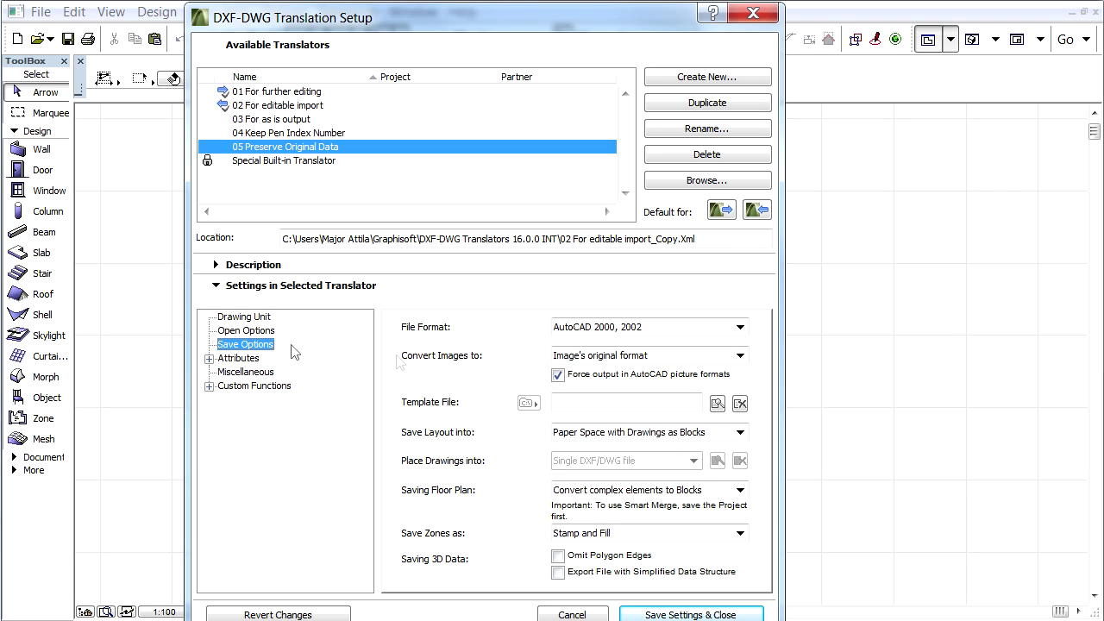
{"action": "left_click", "coordinate": [739, 329]}
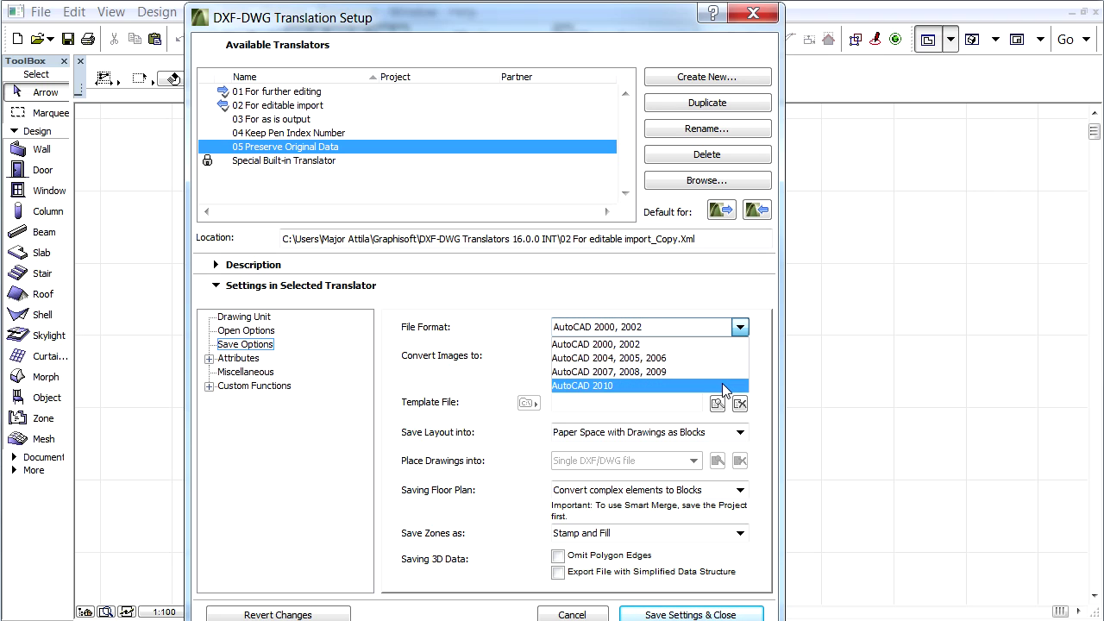
{"action": "left_click", "coordinate": [725, 389]}
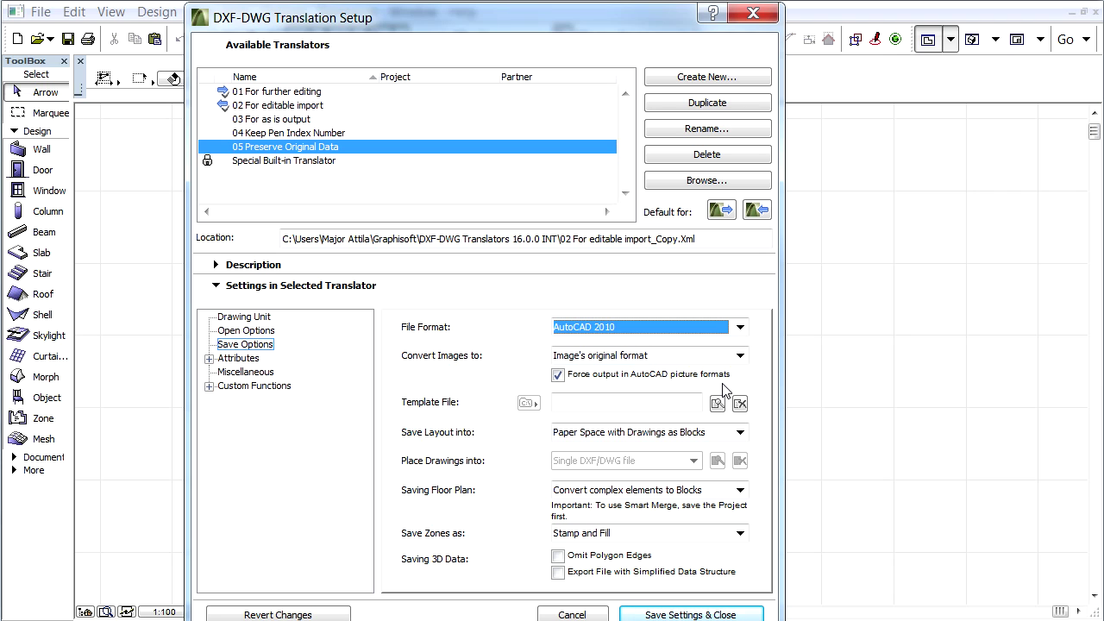
Turn on Store original Blocks roundtrip support for opening and saving, then save the settings.
{"action": "left_click", "coordinate": [208, 386]}
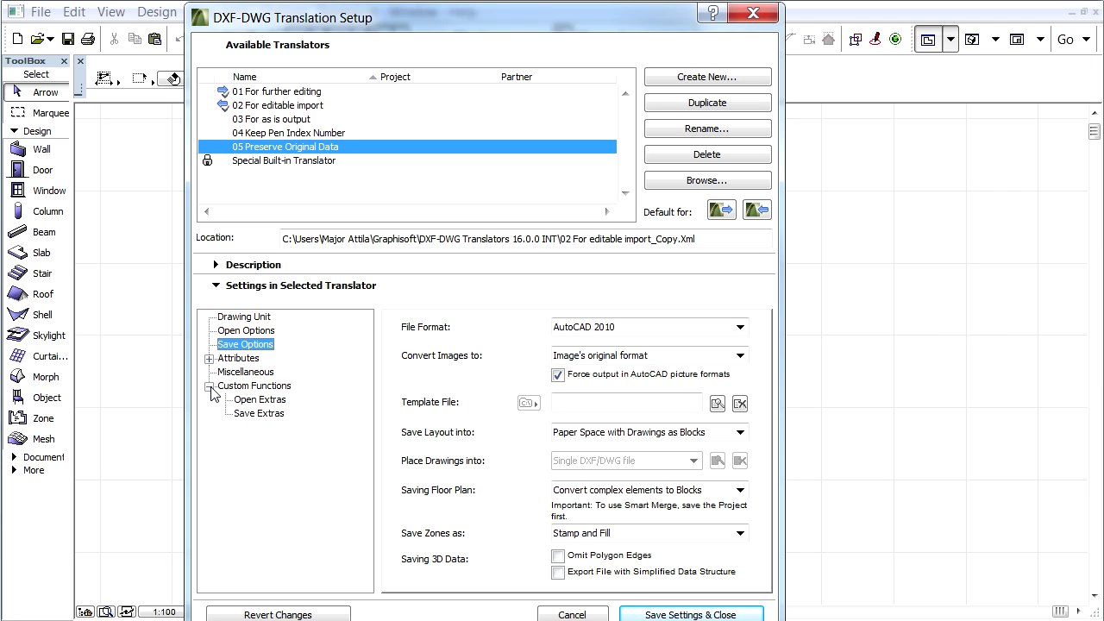
{"action": "left_click", "coordinate": [274, 401]}
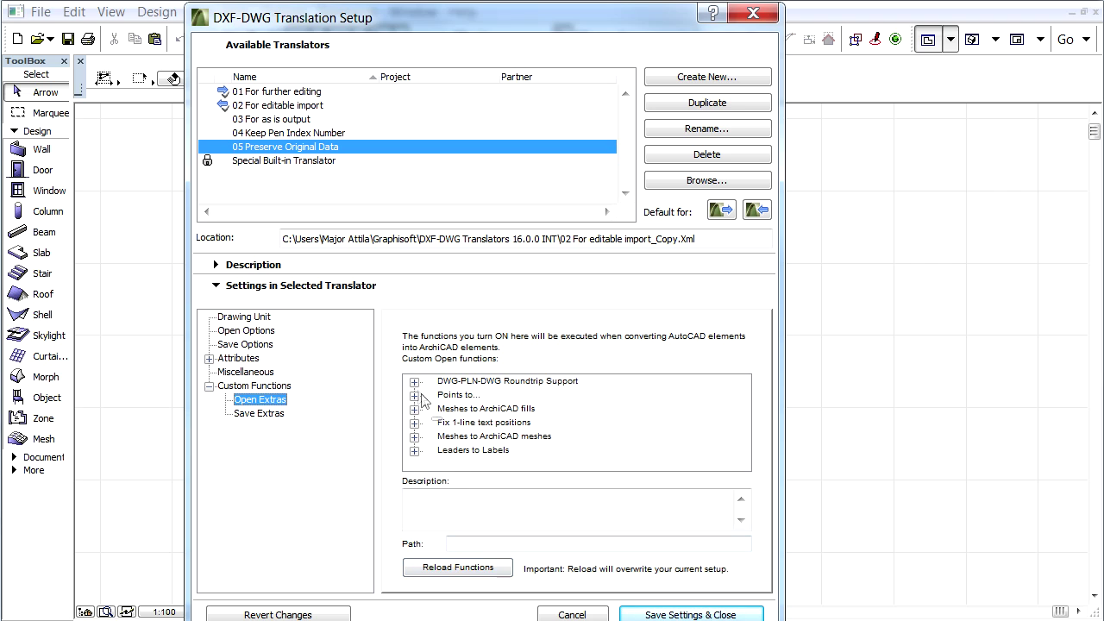
{"action": "left_click", "coordinate": [415, 382]}
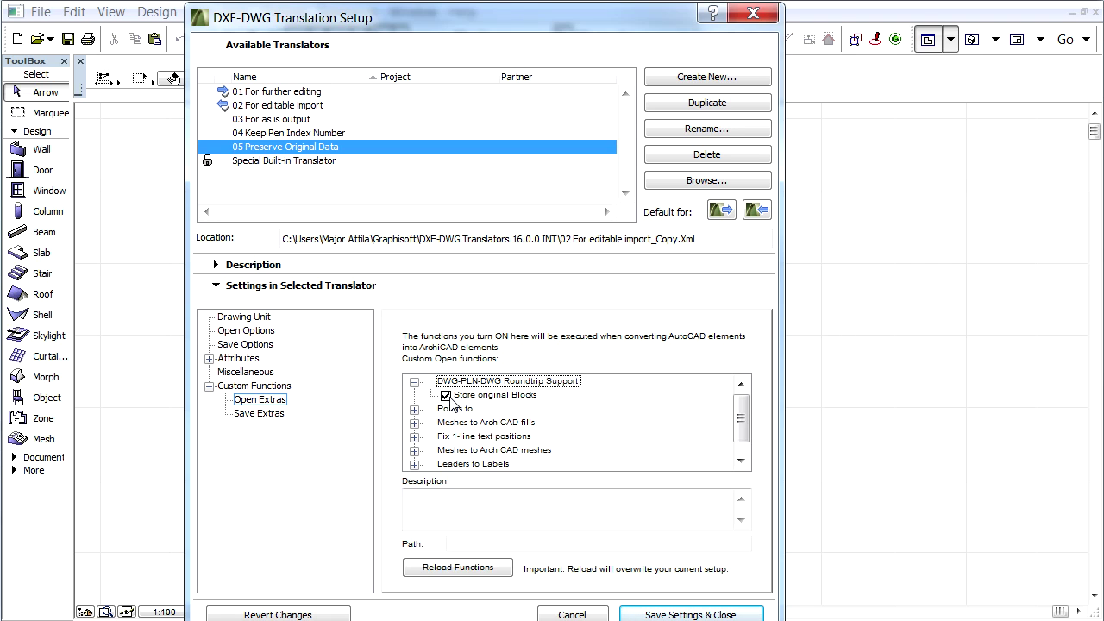
{"action": "left_click", "coordinate": [258, 413]}
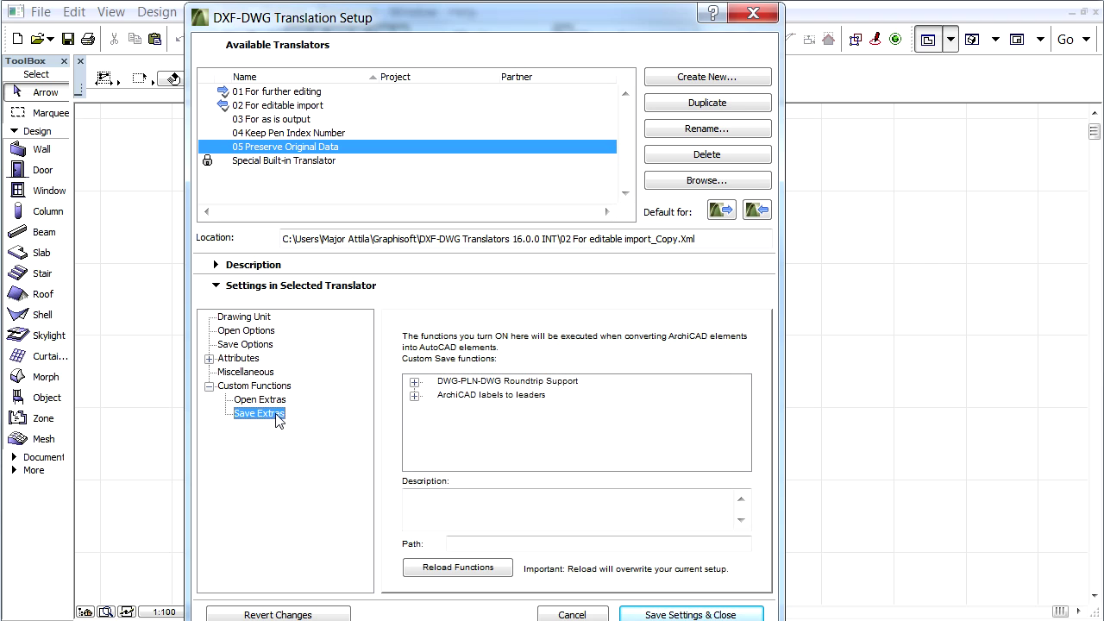
{"action": "left_click", "coordinate": [413, 382]}
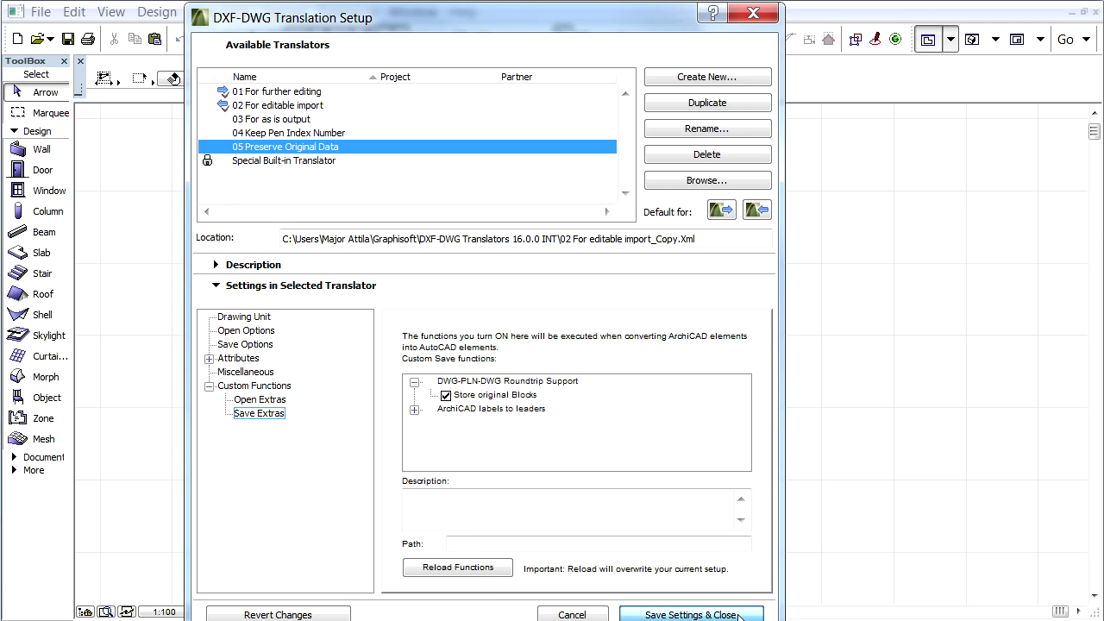
{"action": "left_click", "coordinate": [690, 613]}
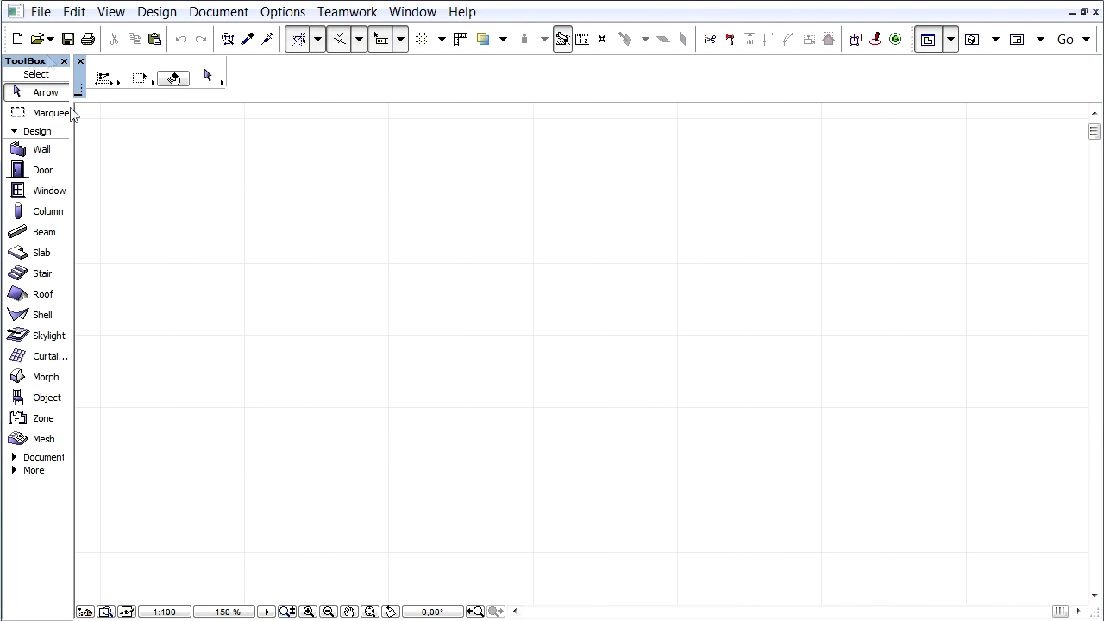
Open Original_AutoCAD.dwg as a DWG file with the 05 Preserve Original Data translator.
{"action": "left_click", "coordinate": [41, 13]}
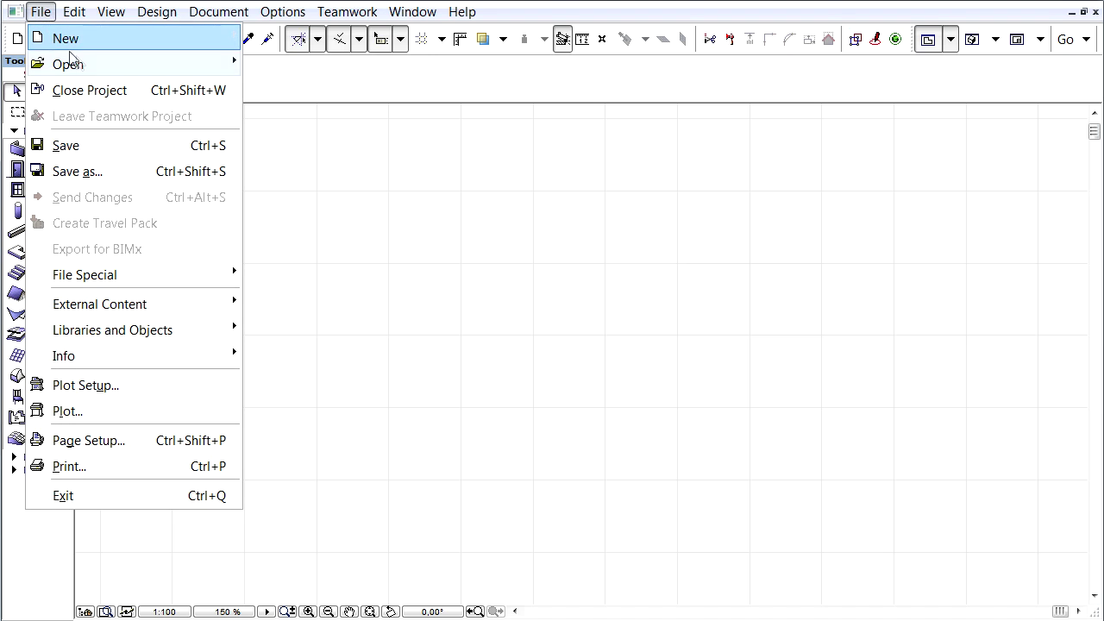
{"action": "mouse_move", "coordinate": [68, 64]}
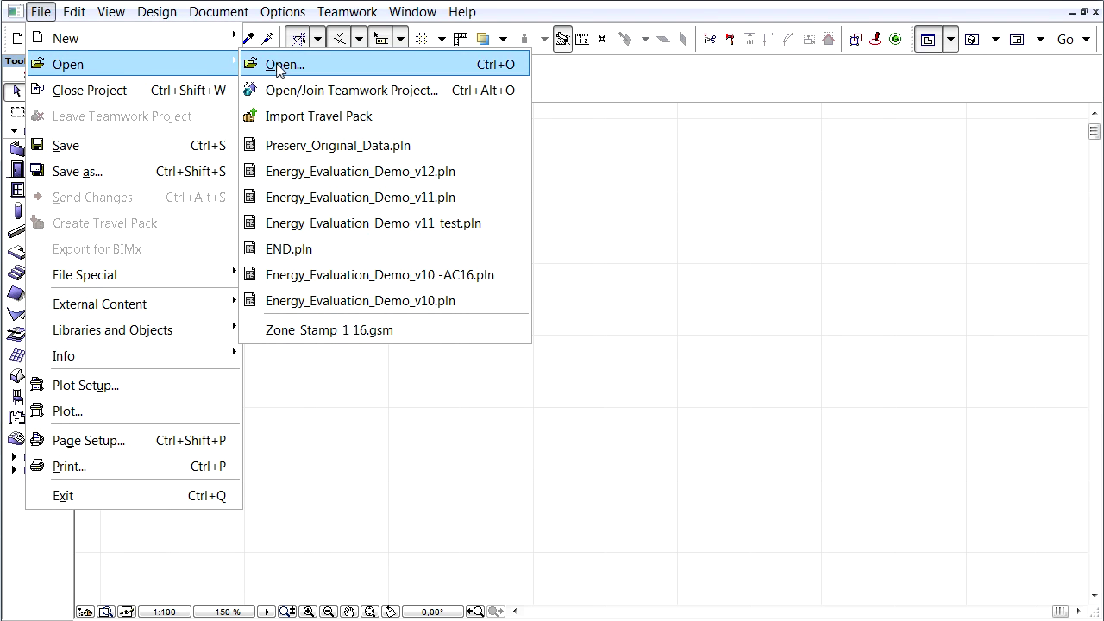
{"action": "left_click", "coordinate": [277, 66]}
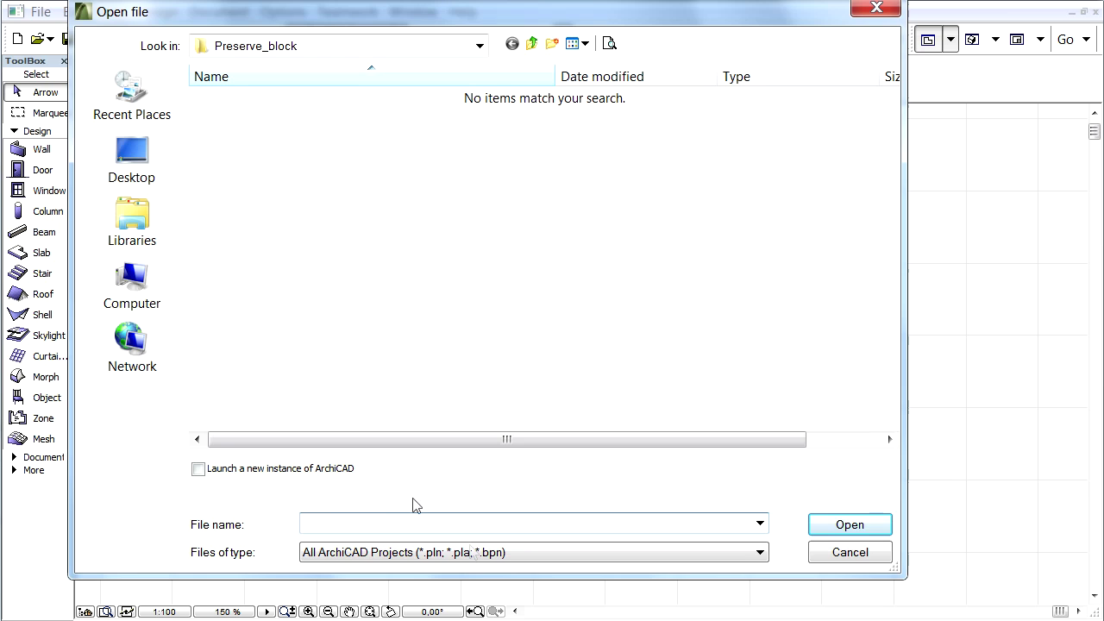
{"action": "left_click", "coordinate": [514, 553]}
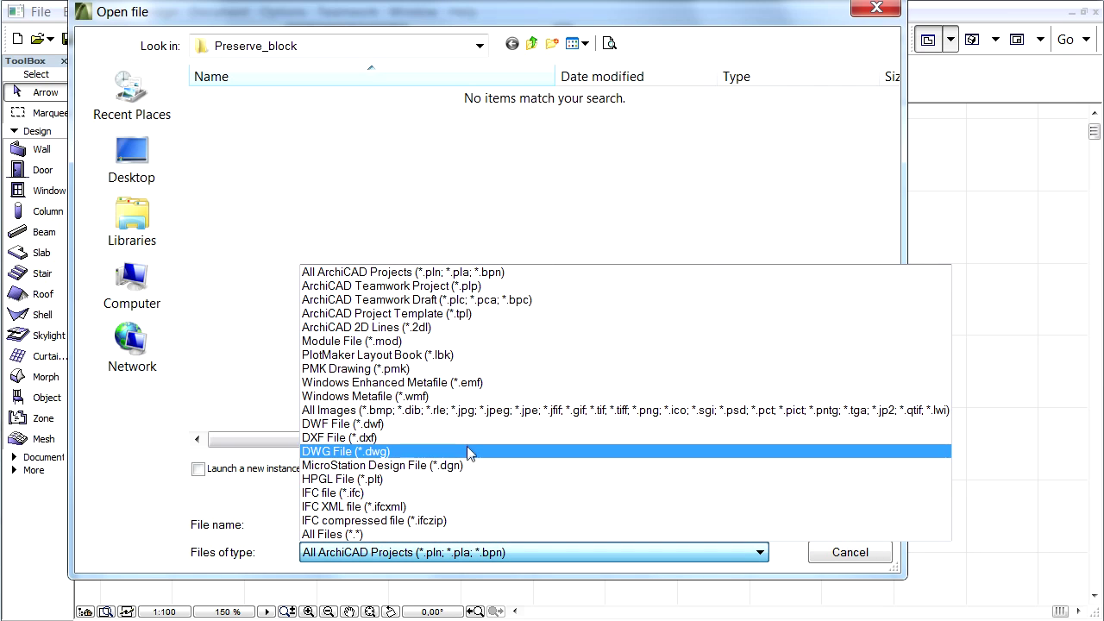
{"action": "left_click", "coordinate": [470, 449]}
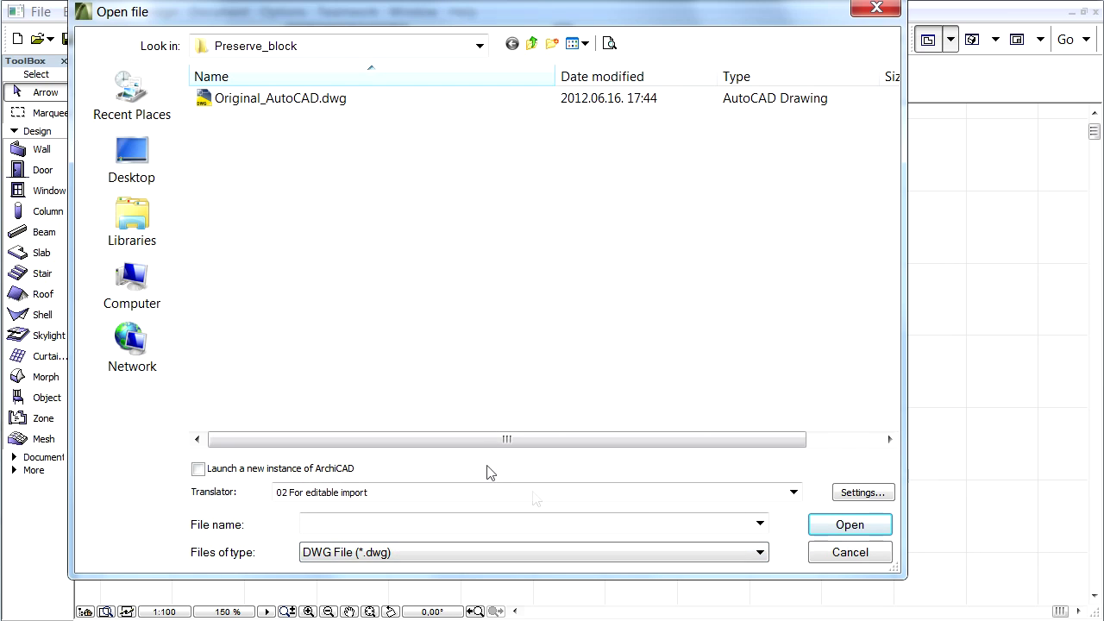
{"action": "left_click", "coordinate": [791, 494]}
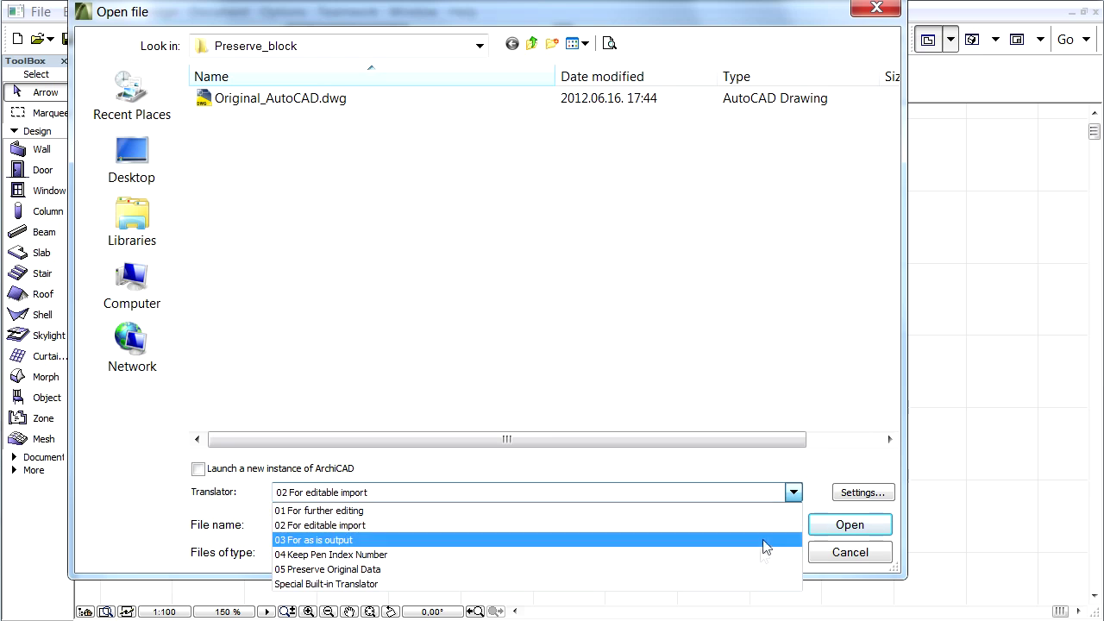
{"action": "left_click", "coordinate": [756, 569]}
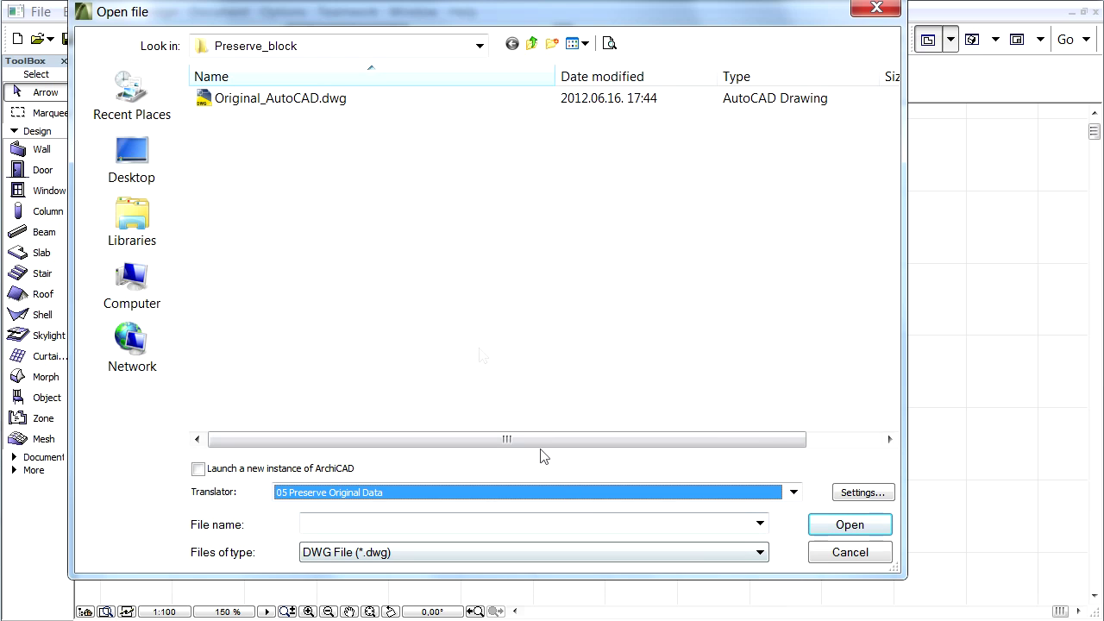
{"action": "left_click", "coordinate": [322, 102]}
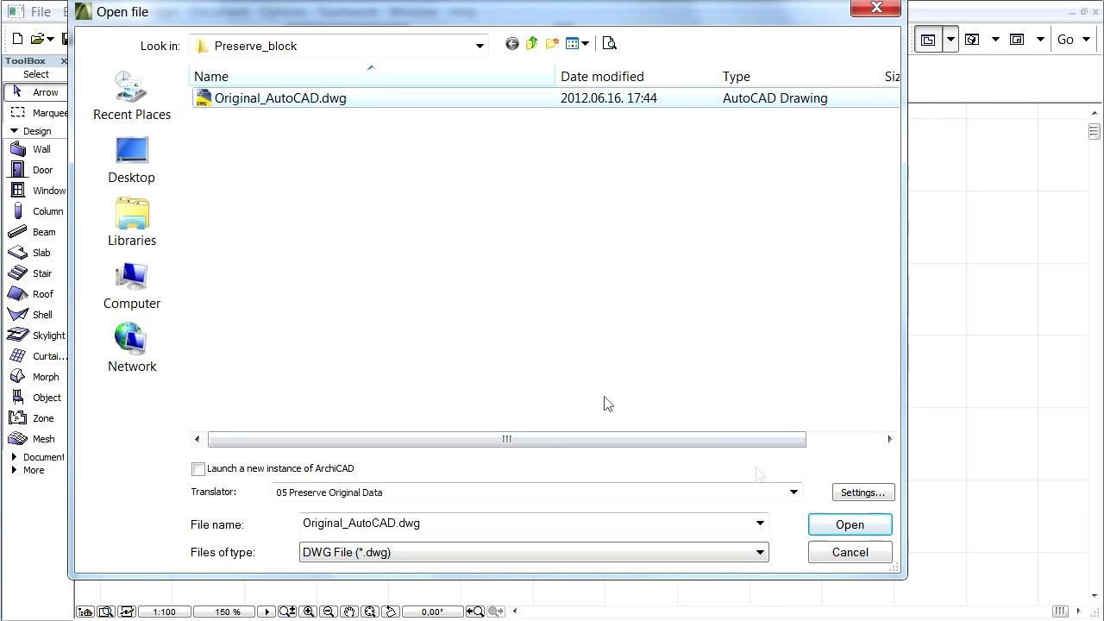
{"action": "left_click", "coordinate": [876, 526]}
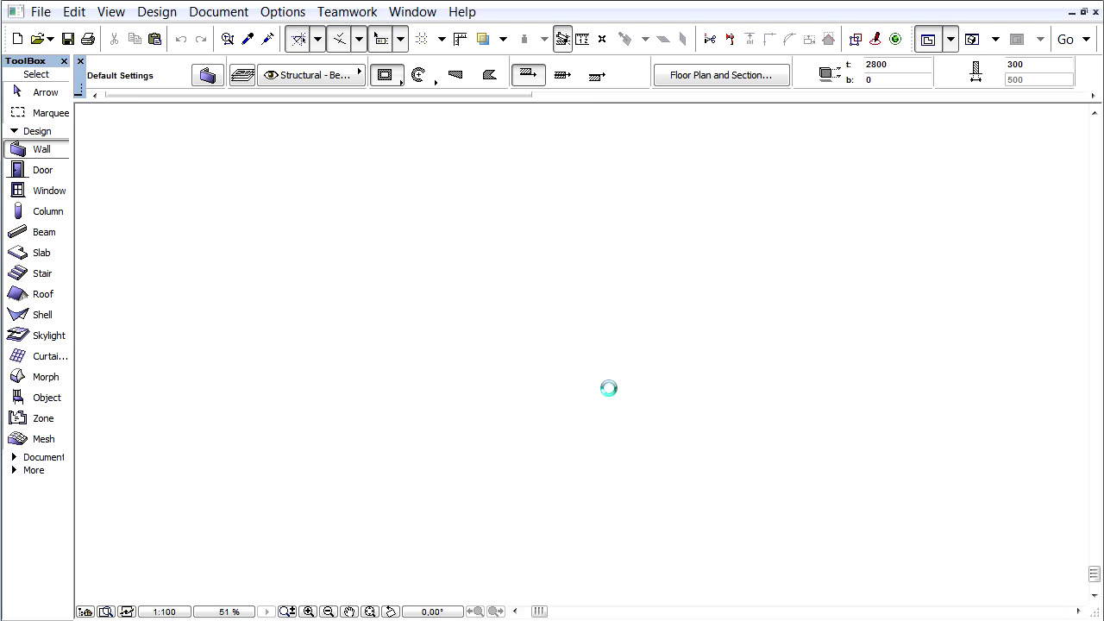
Accept the Partial Open settings, keep the background colour unchanged, and switch to the Arrow tool.
{"action": "left_click", "coordinate": [638, 468]}
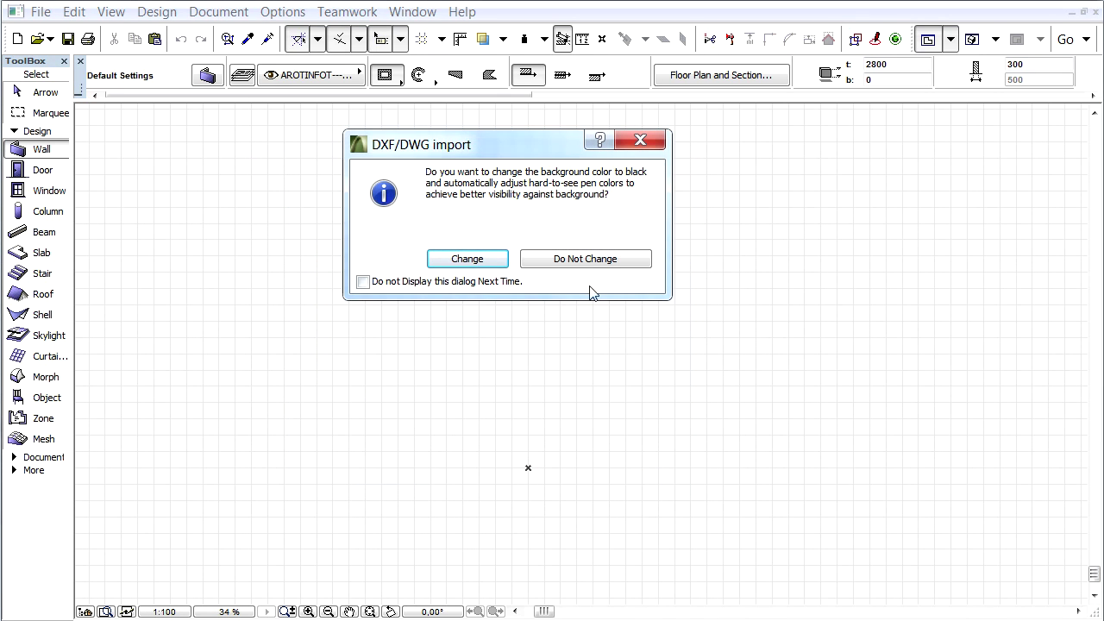
{"action": "left_click", "coordinate": [627, 266]}
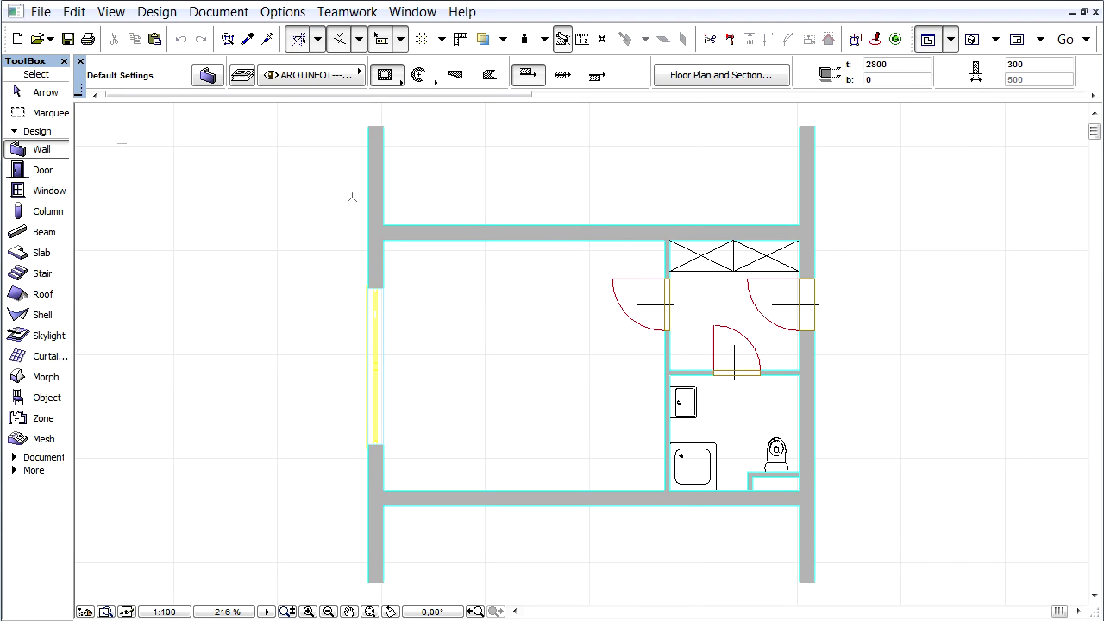
{"action": "left_click", "coordinate": [39, 91]}
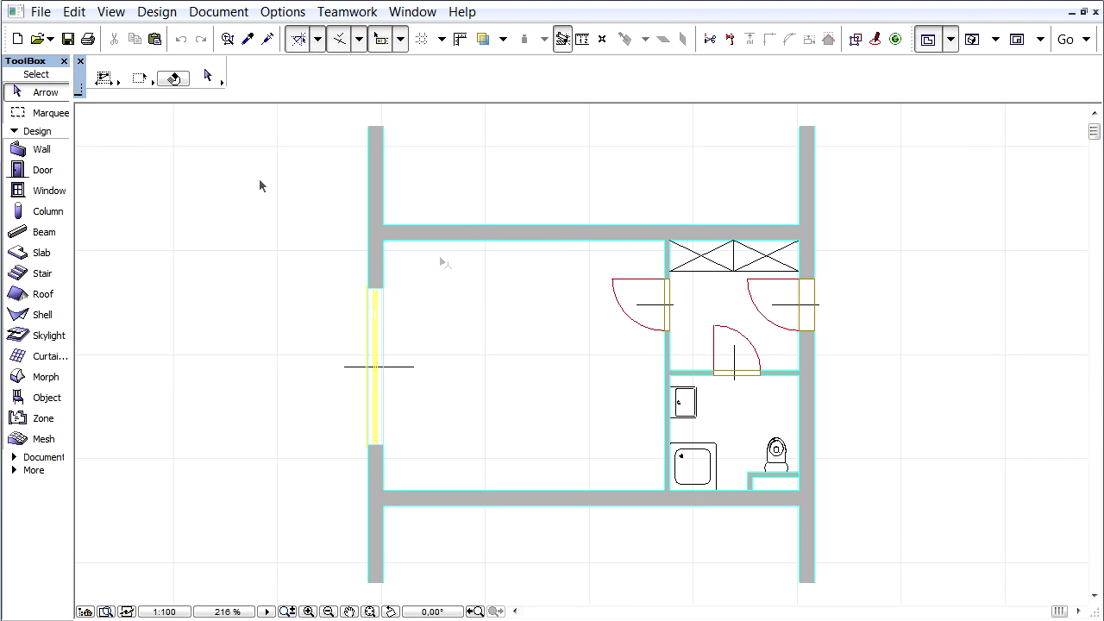
{"action": "left_click", "coordinate": [712, 443]}
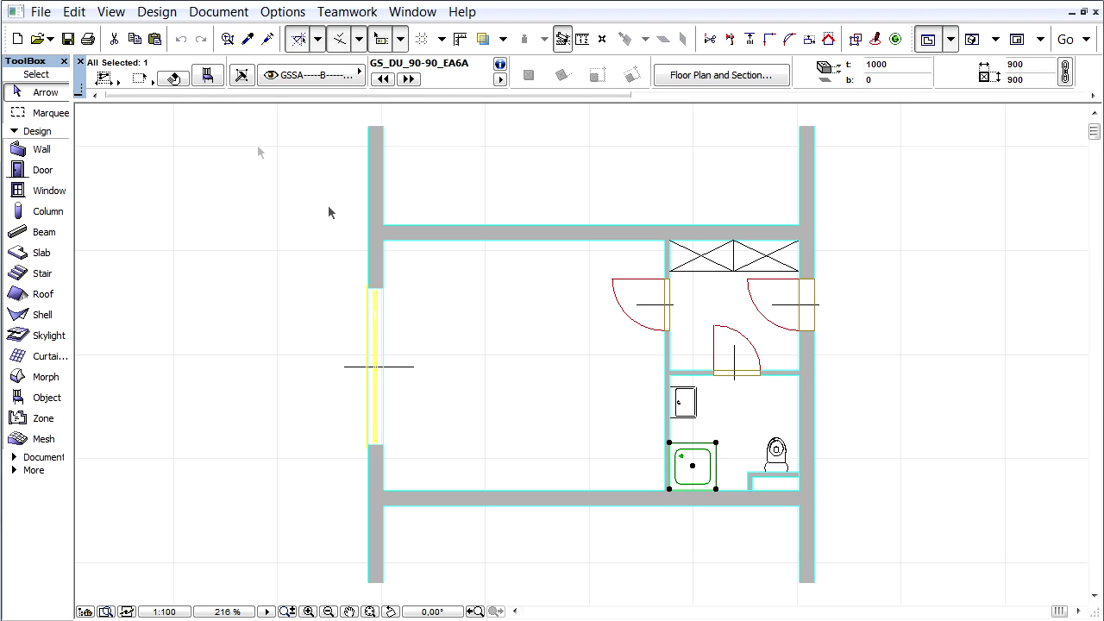
{"action": "left_click", "coordinate": [207, 75]}
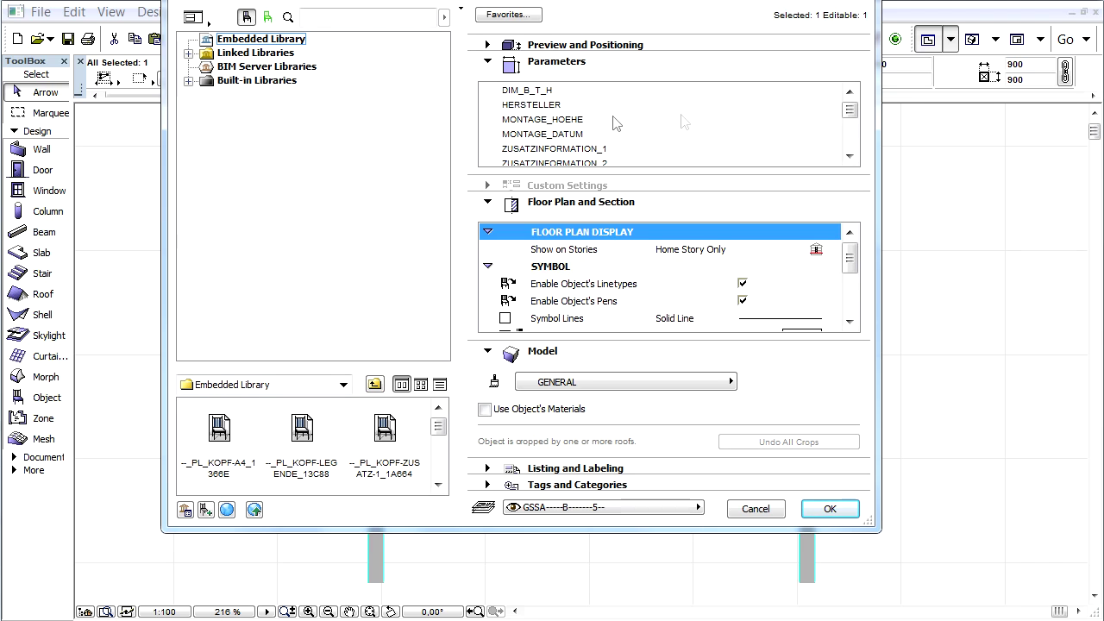
{"action": "left_click_drag", "start_coordinate": [849, 111], "coordinate": [845, 125]}
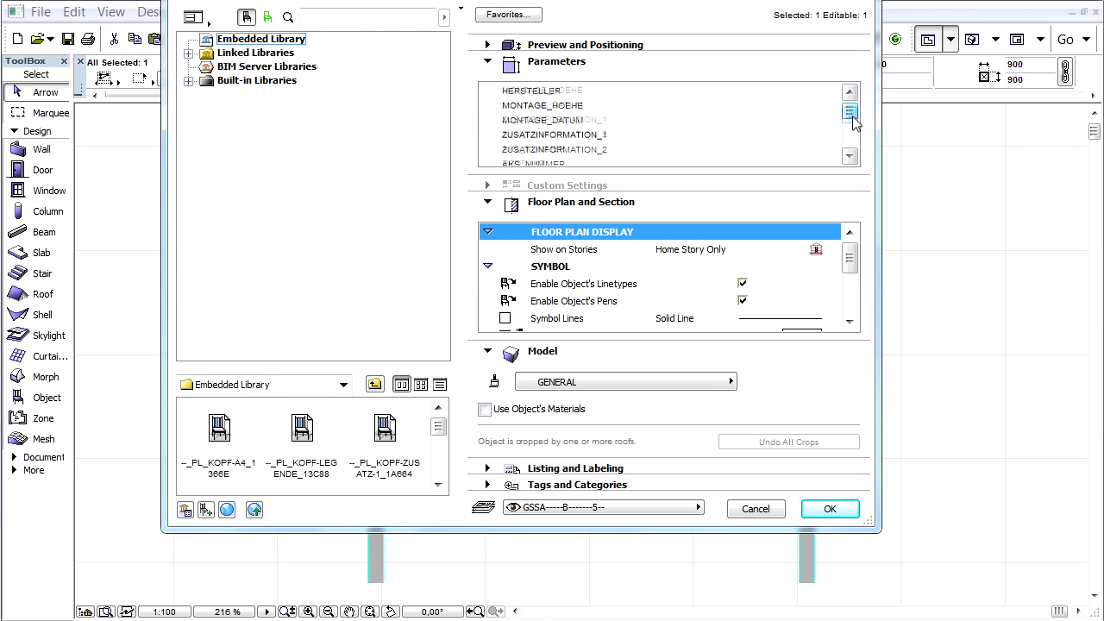
{"action": "left_click", "coordinate": [793, 120]}
{"action": "left_click", "coordinate": [764, 150]}
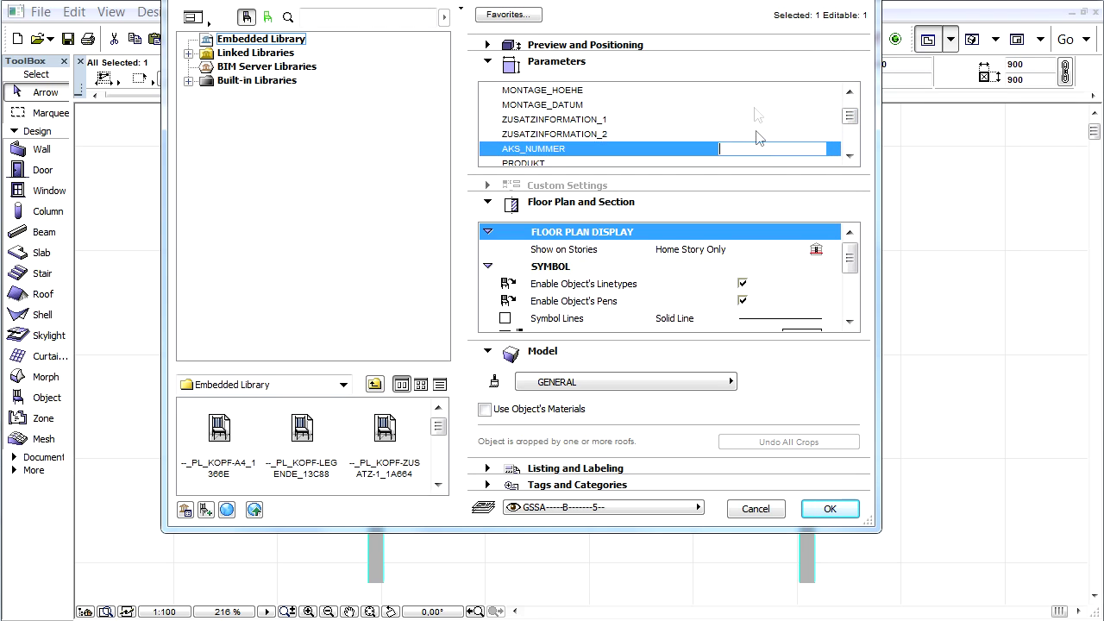
{"action": "left_click", "coordinate": [756, 104]}
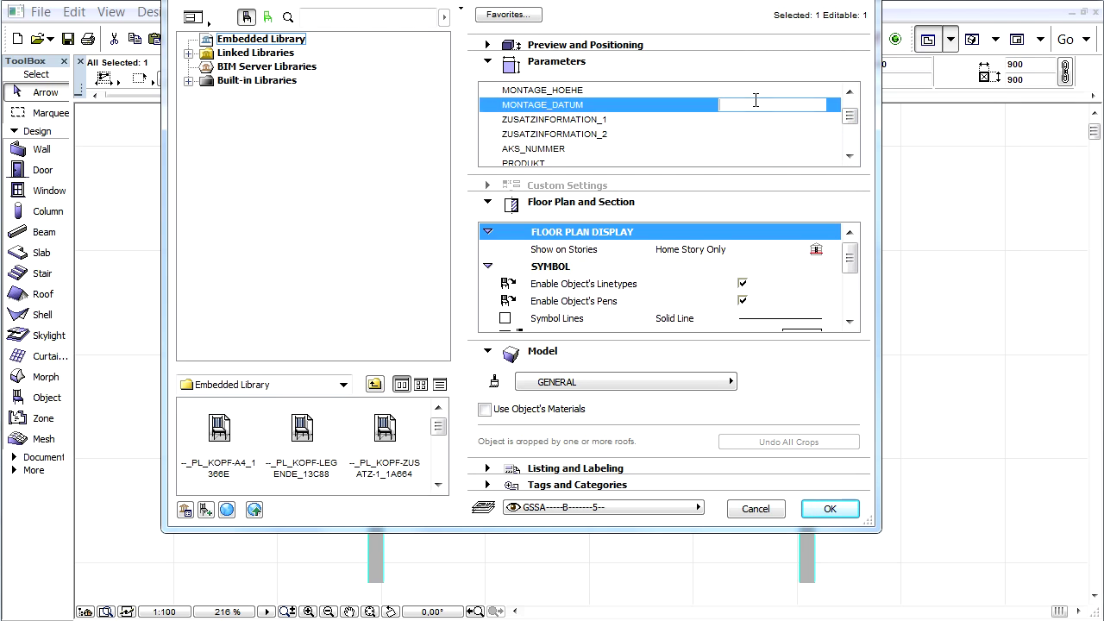
{"action": "left_click", "coordinate": [755, 509]}
{"action": "left_click", "coordinate": [768, 525]}
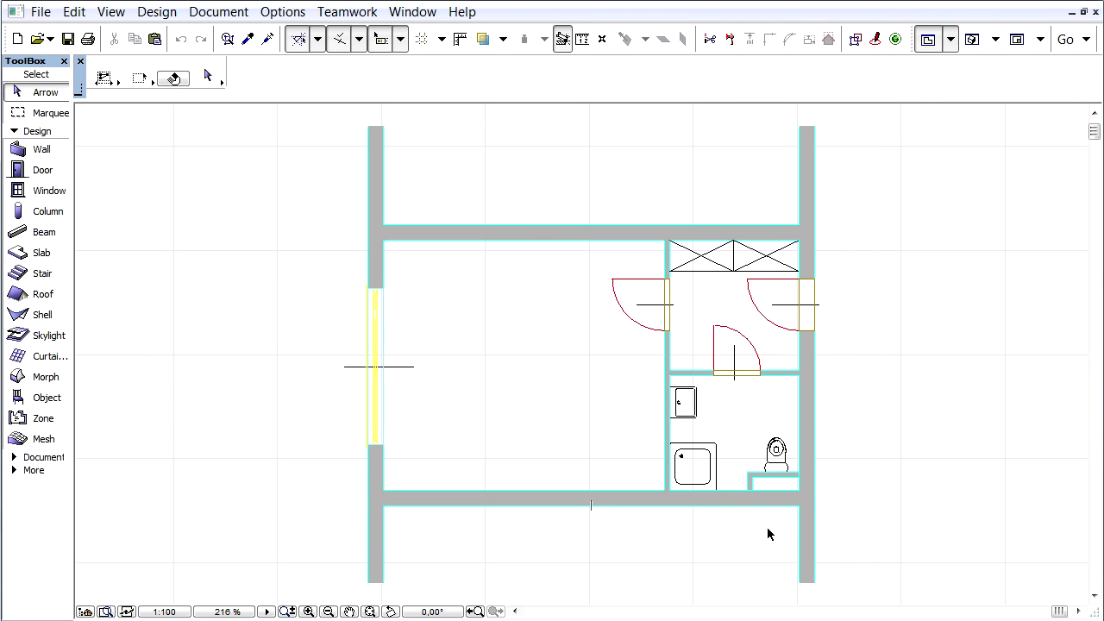
Marquee the left wall and its window, then stretch them 800 mm to the left.
{"action": "left_click", "coordinate": [59, 117]}
{"action": "left_click", "coordinate": [315, 108]}
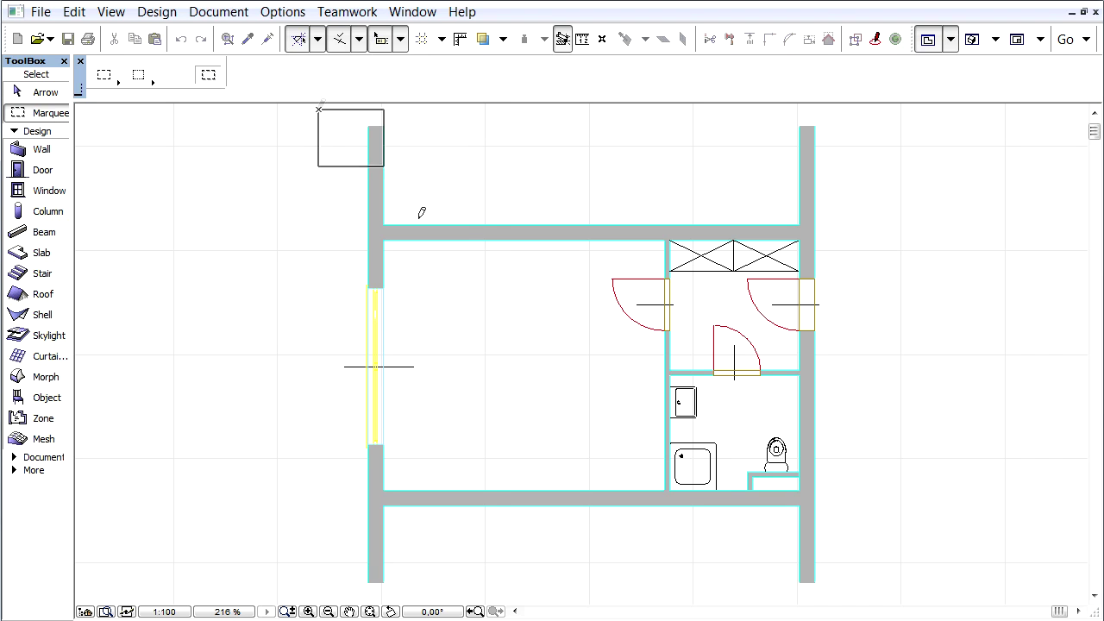
{"action": "left_click", "coordinate": [498, 595]}
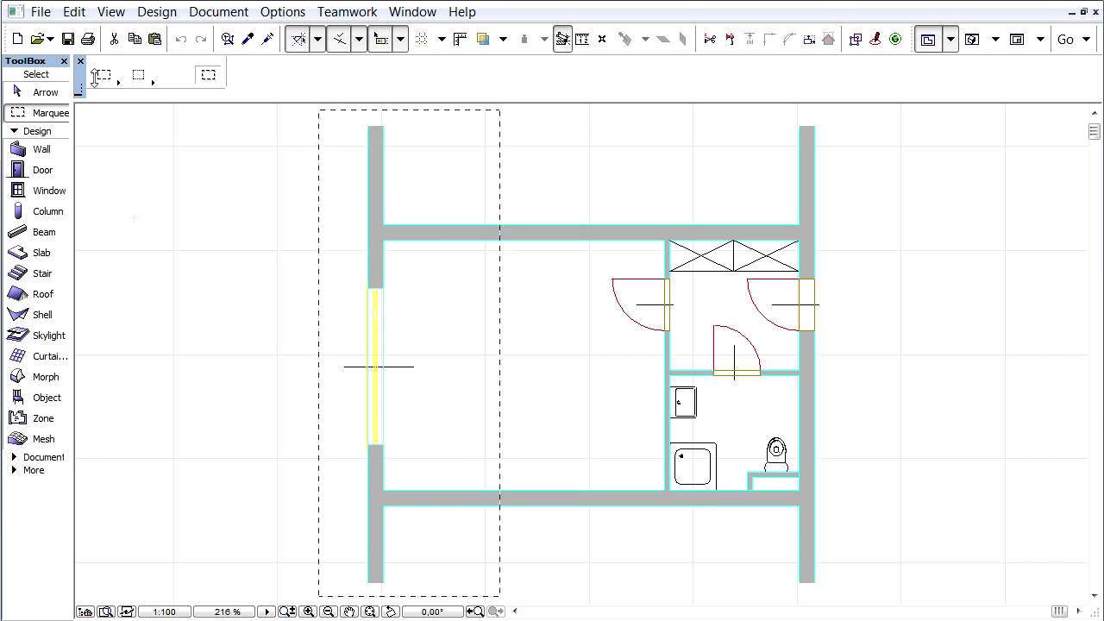
{"action": "left_click", "coordinate": [74, 12]}
{"action": "mouse_move", "coordinate": [109, 466]}
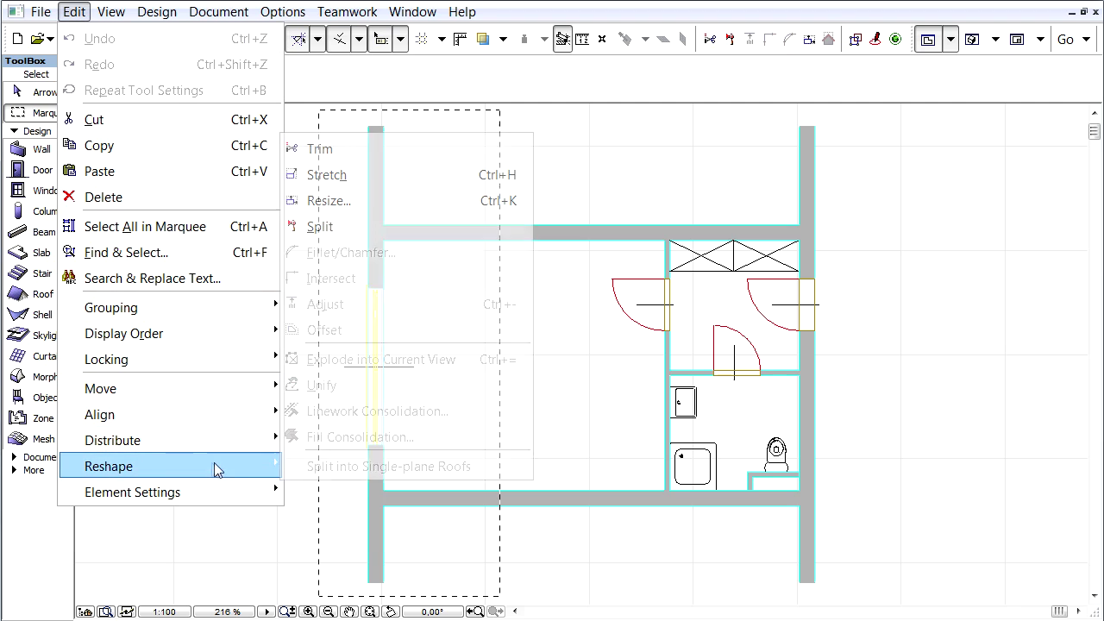
{"action": "left_click", "coordinate": [393, 175]}
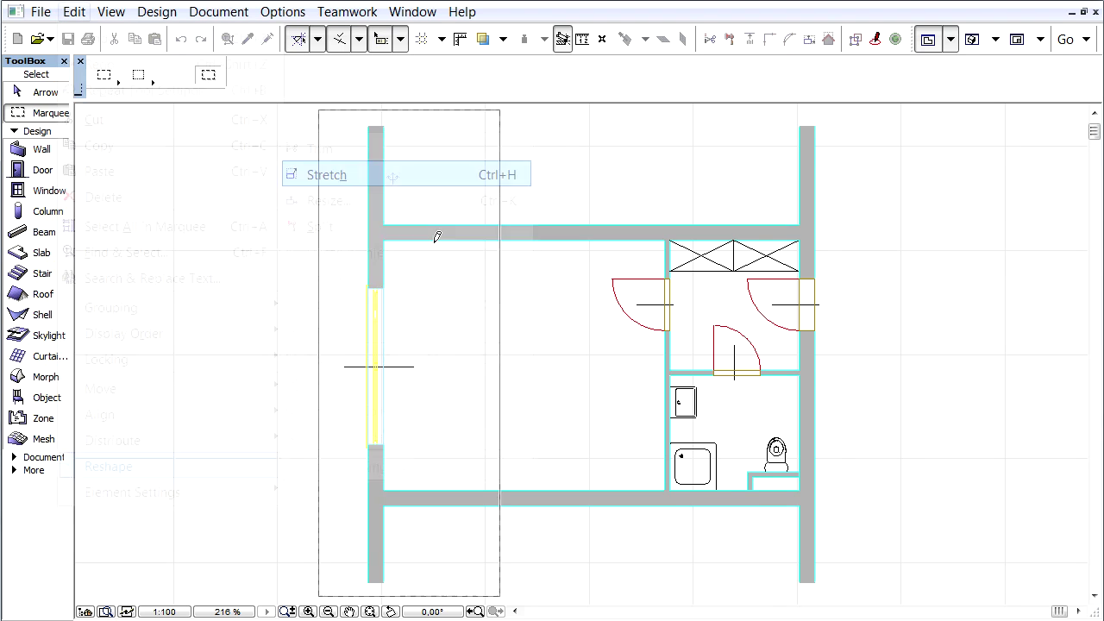
{"action": "left_click", "coordinate": [545, 277]}
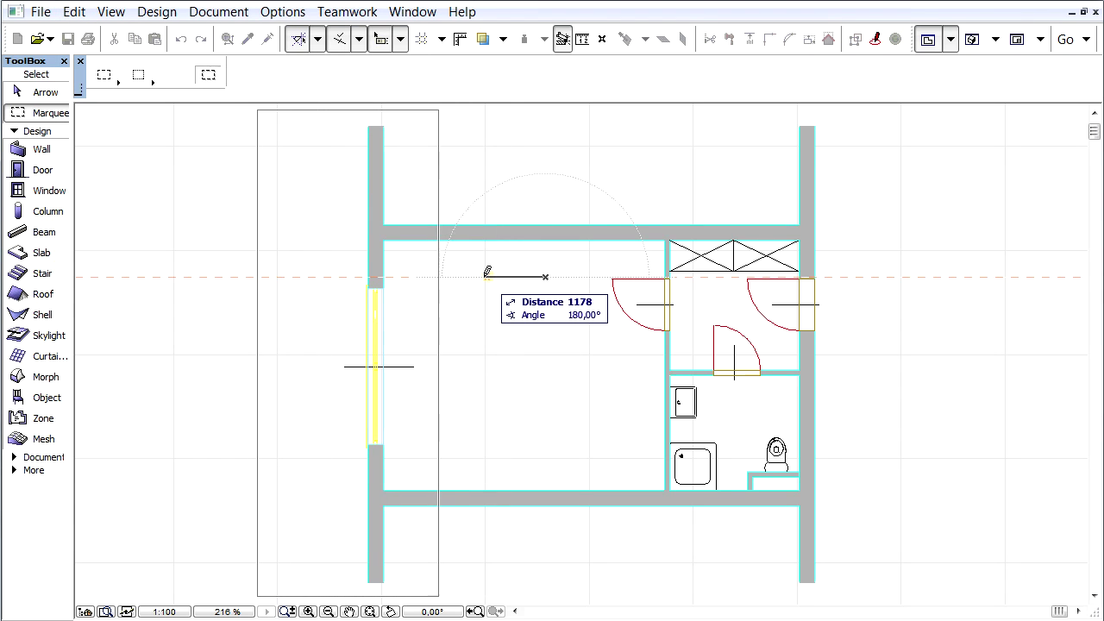
{"action": "key", "text": "Tab"}
{"action": "type", "text": "80"}
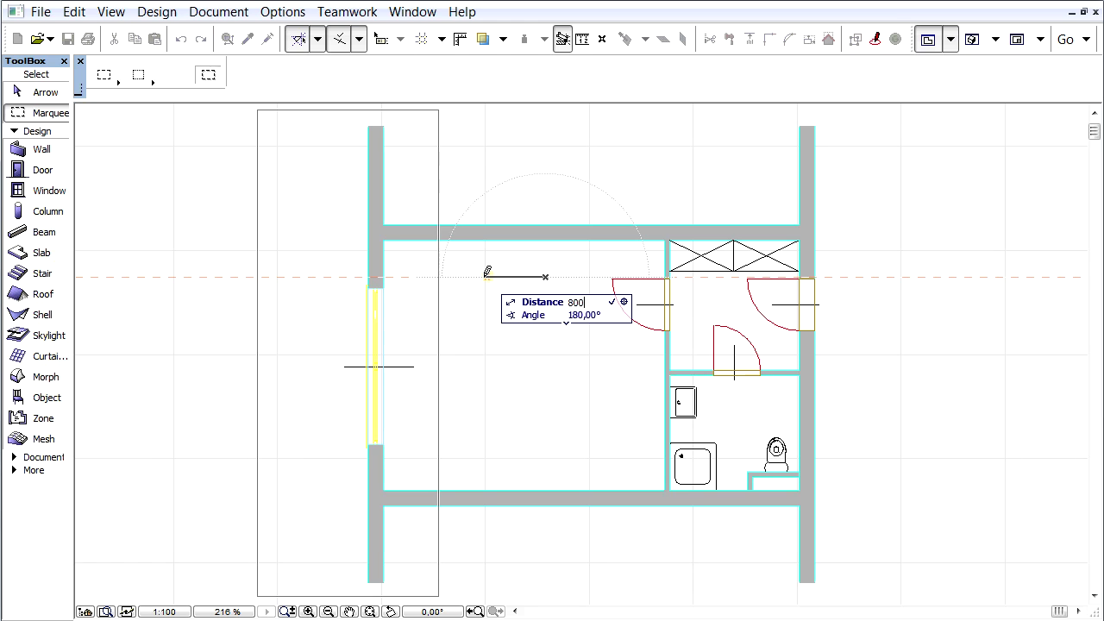
{"action": "key", "text": "Return"}
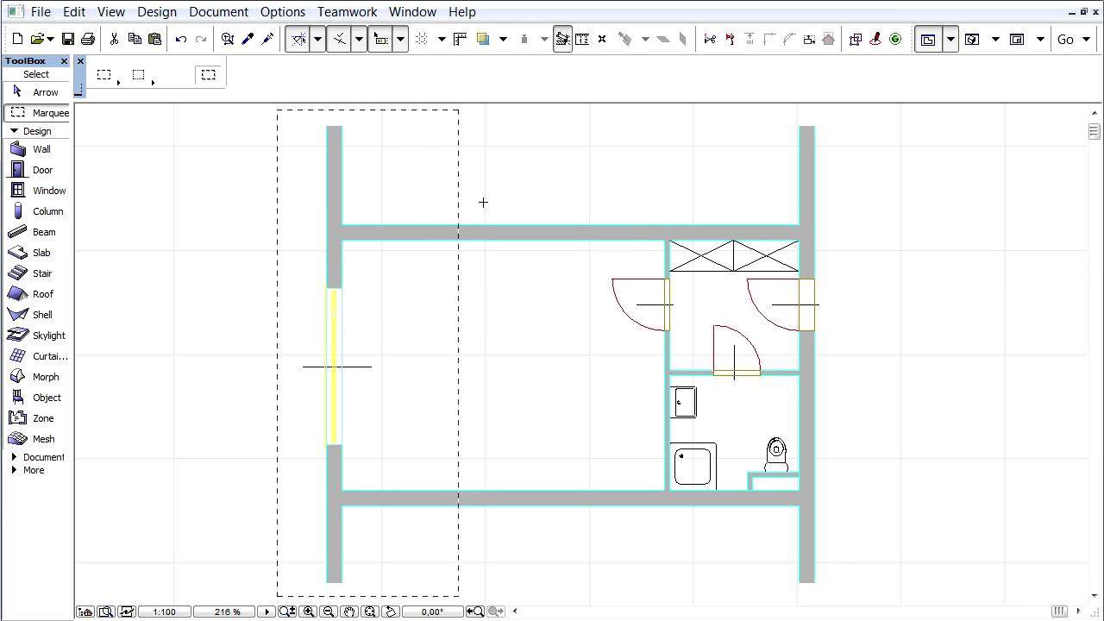
{"action": "key", "text": "Escape"}
Save the plan as the DWG Saved_in_ArchiCAD with the 05 Preserve Original Data translator.
{"action": "left_click", "coordinate": [41, 11]}
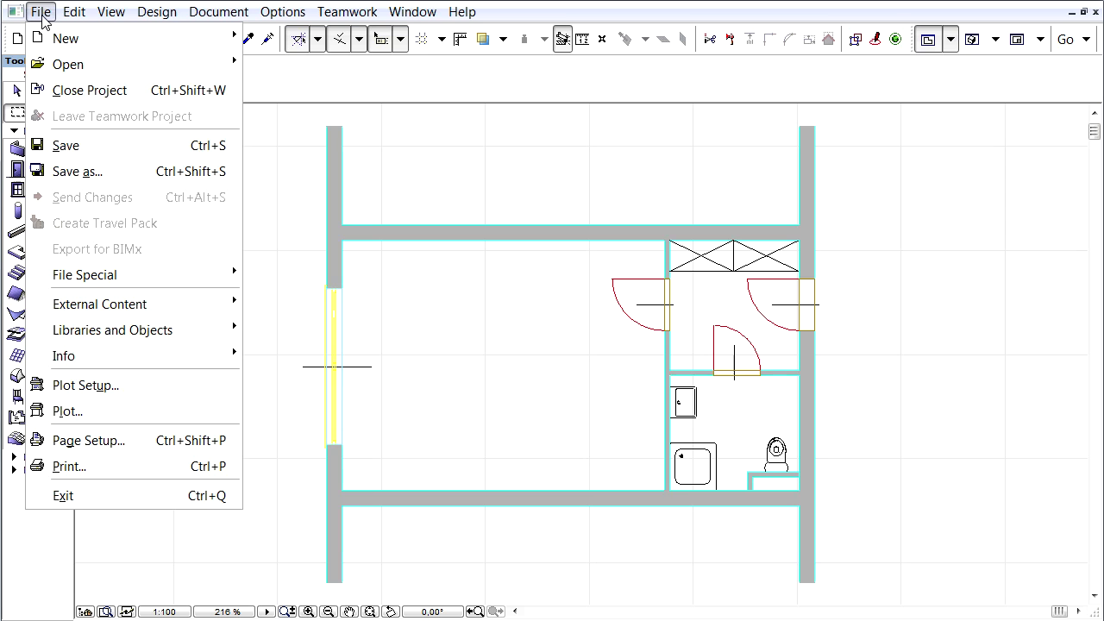
{"action": "left_click", "coordinate": [121, 175]}
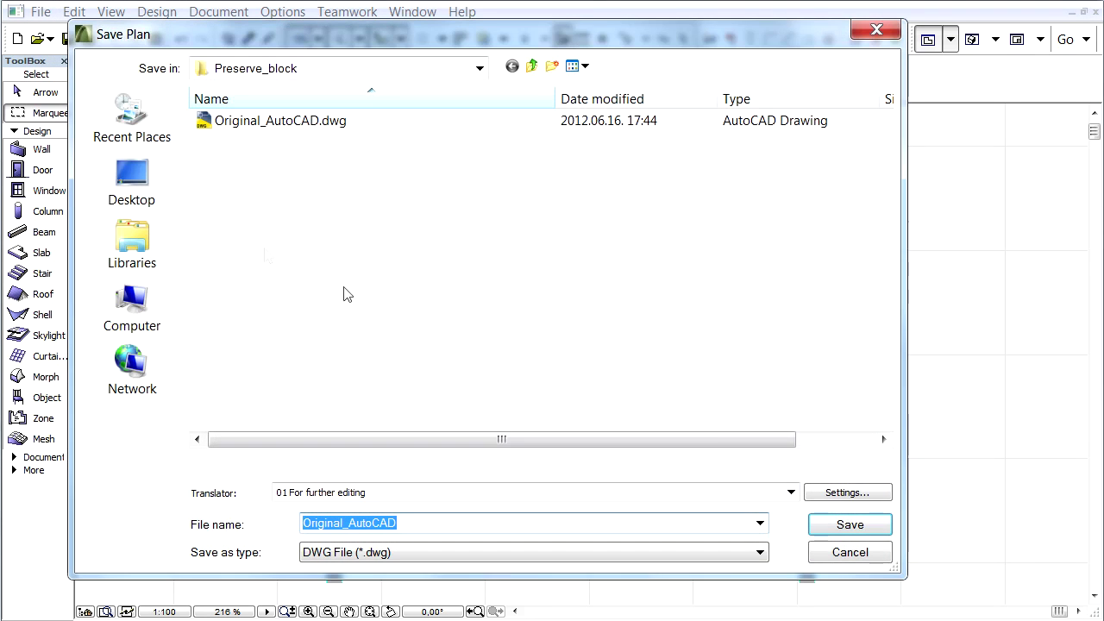
{"action": "left_click", "coordinate": [676, 552]}
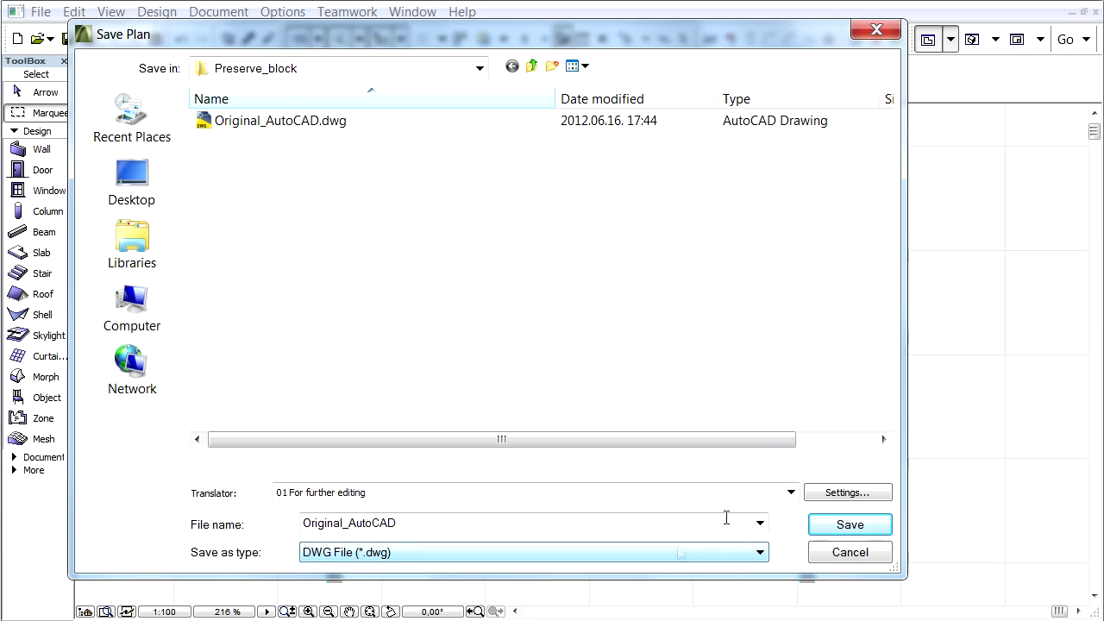
{"action": "left_click", "coordinate": [789, 494]}
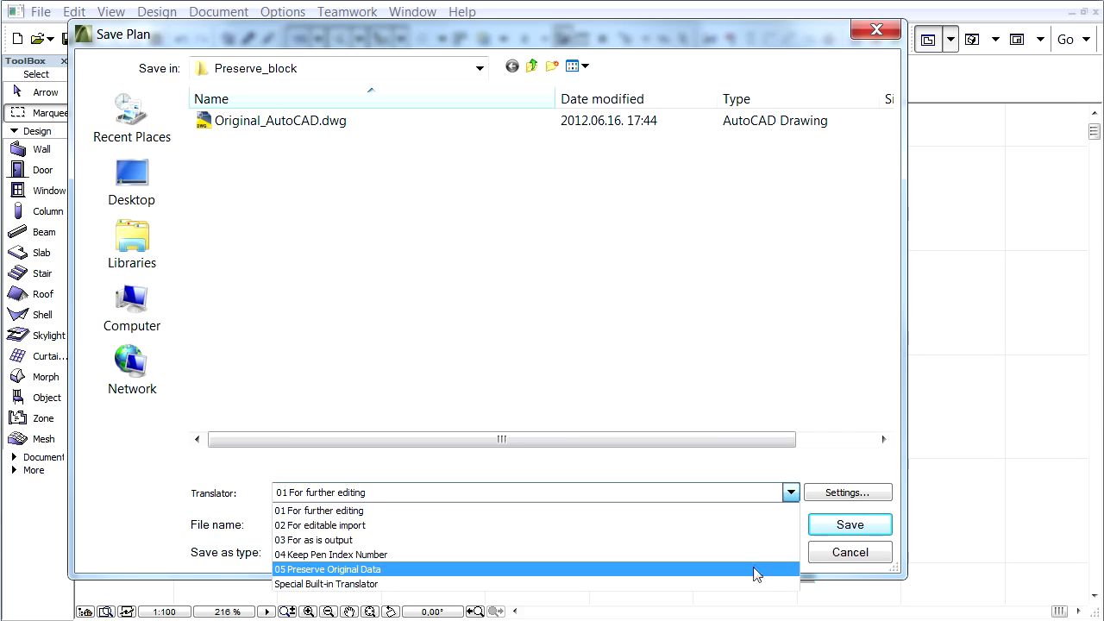
{"action": "left_click", "coordinate": [752, 568]}
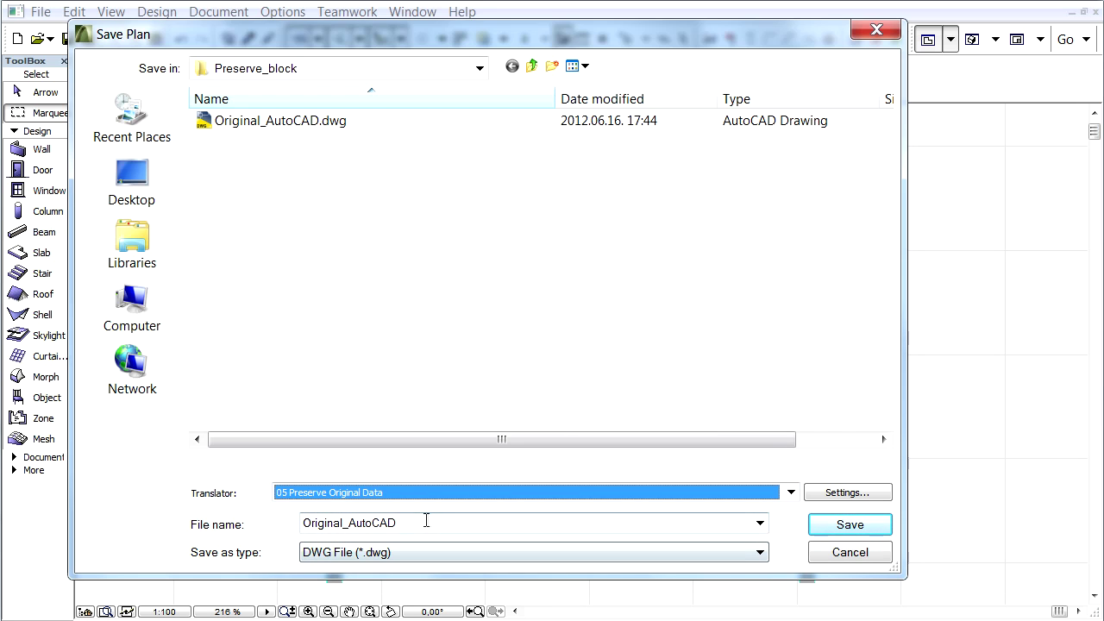
{"action": "double_click", "coordinate": [339, 516]}
{"action": "type", "text": "Saved_in_ArchiCAD"}
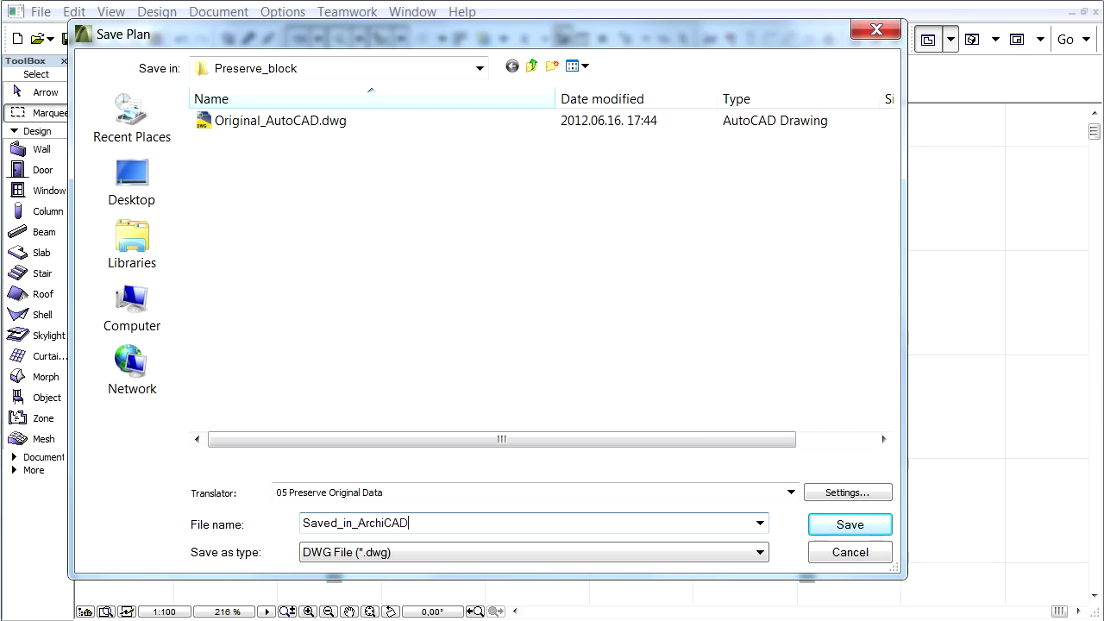
{"action": "left_click", "coordinate": [862, 530]}
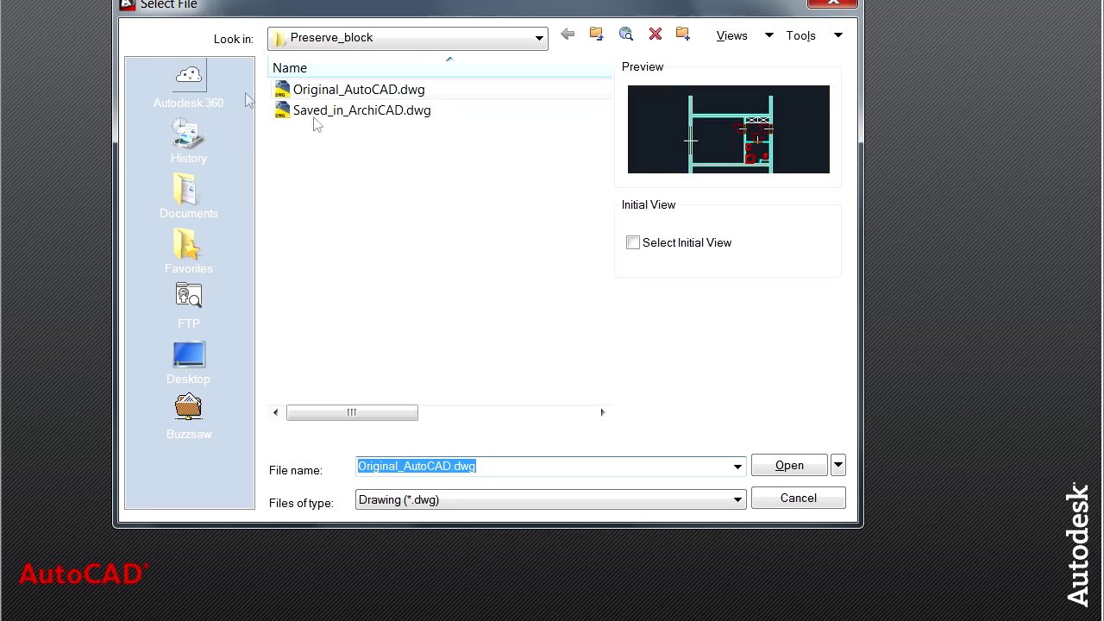
Open Saved_in_ArchiCAD.dwg in AutoCAD, dismiss the proxy notice, and right-click the shower block.
{"action": "left_click", "coordinate": [342, 114]}
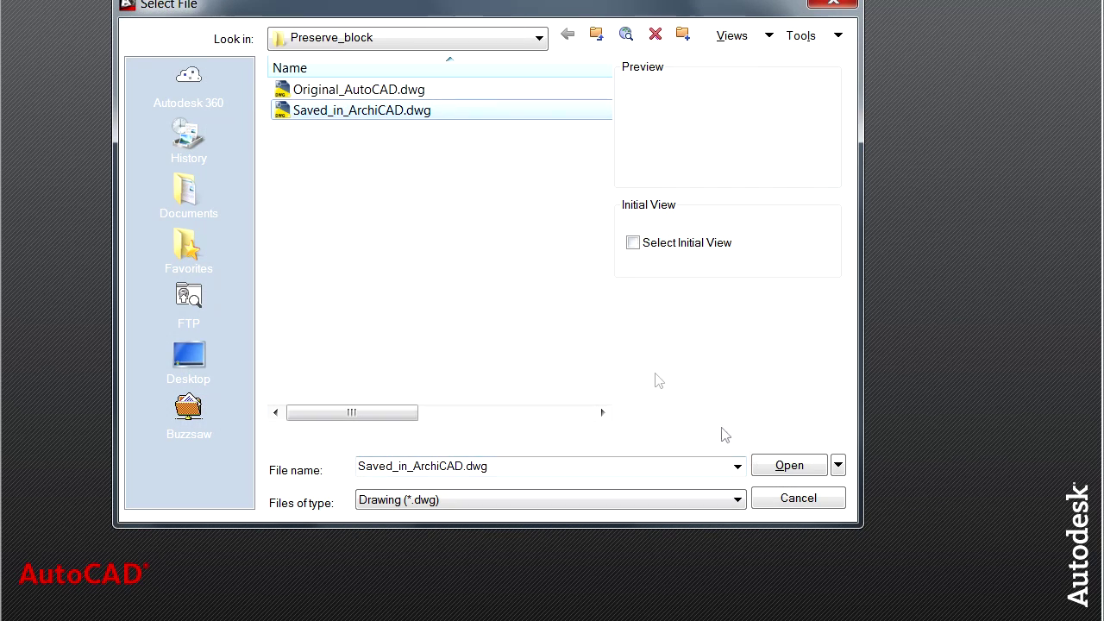
{"action": "left_click", "coordinate": [785, 465]}
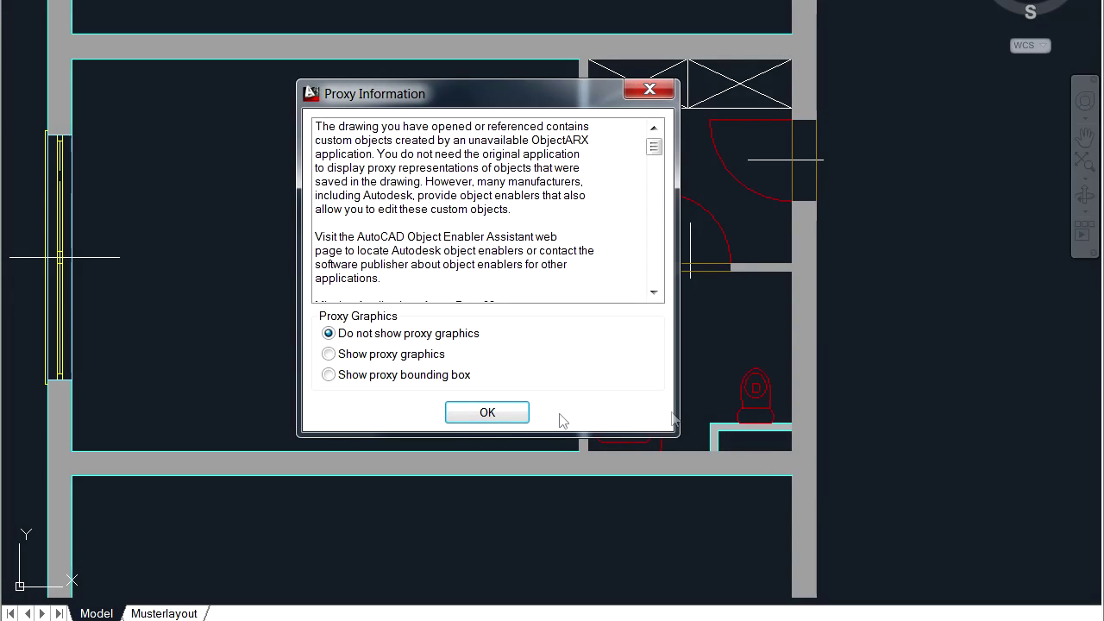
{"action": "left_click", "coordinate": [496, 409]}
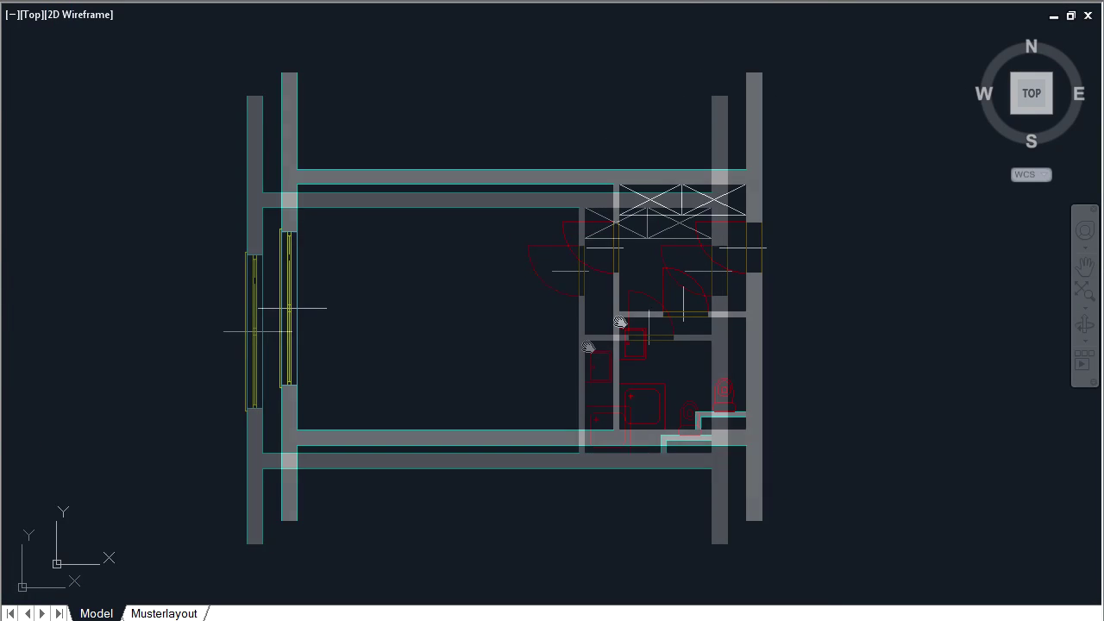
{"action": "left_click", "coordinate": [668, 373]}
{"action": "right_click", "coordinate": [669, 372]}
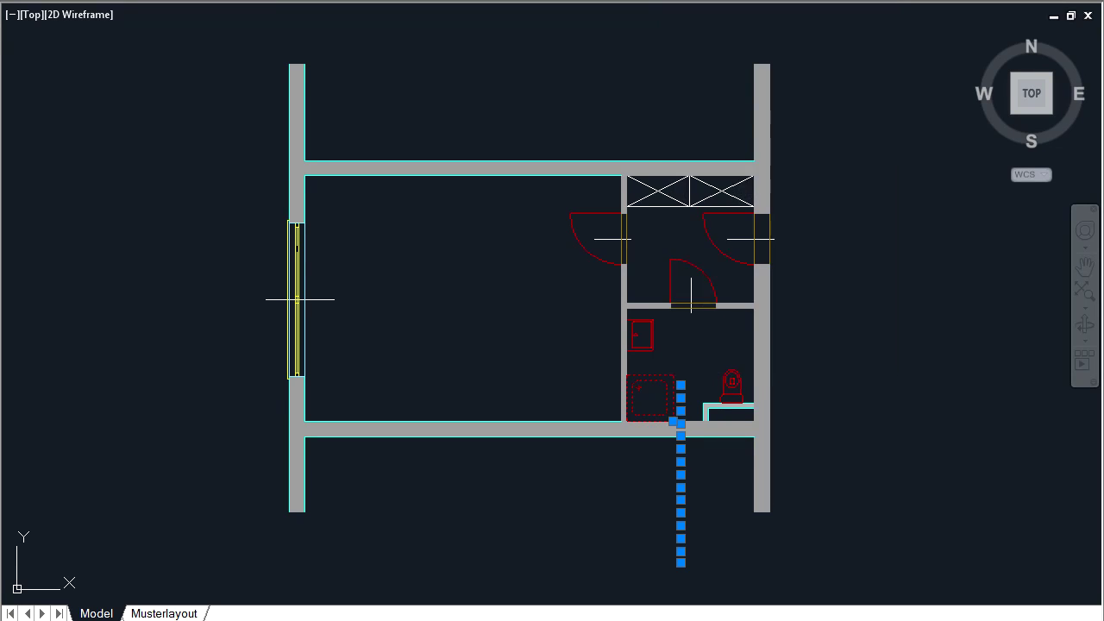
{"action": "left_click", "coordinate": [537, 267]}
{"action": "left_click", "coordinate": [546, 285]}
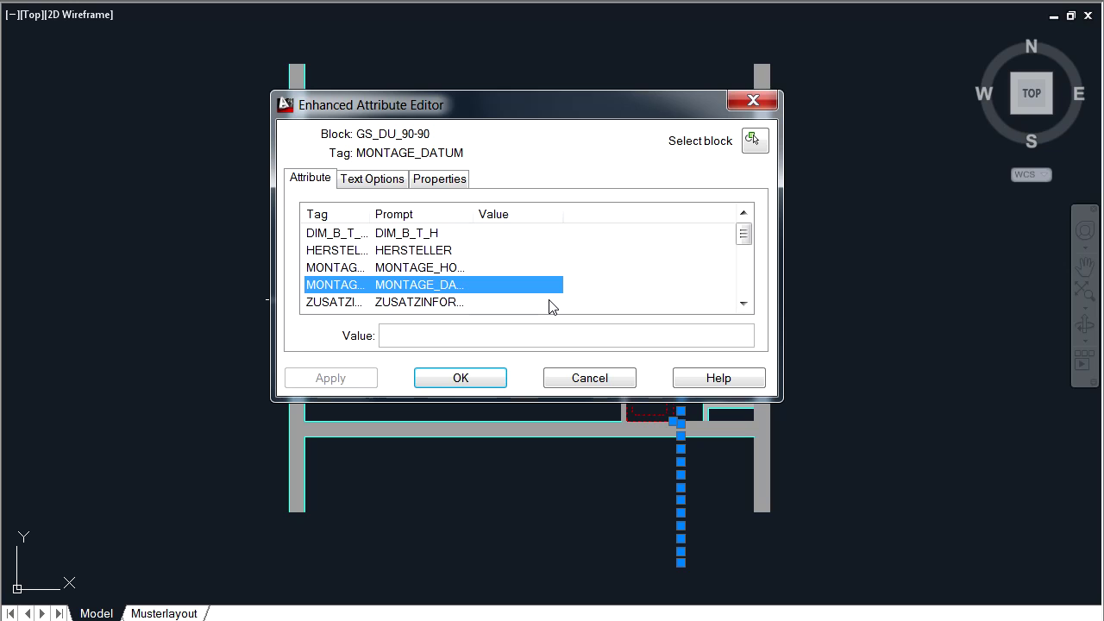
{"action": "left_click", "coordinate": [591, 379]}
{"action": "scroll", "coordinate": [649, 401], "scroll_direction": "up", "scroll_amount": 3}
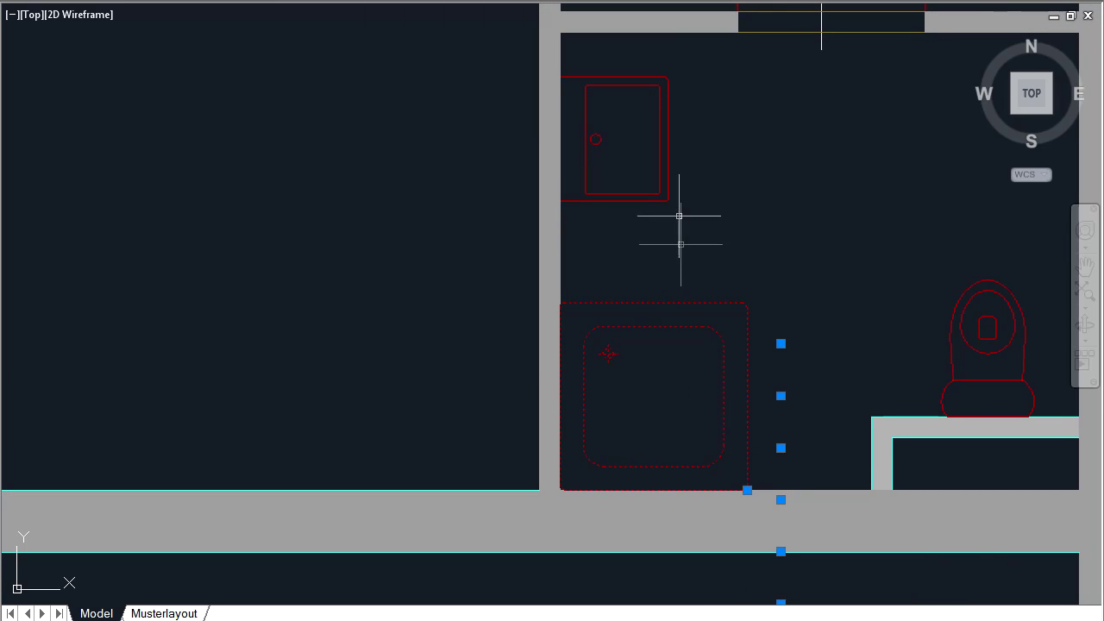
{"action": "left_click", "coordinate": [670, 203]}
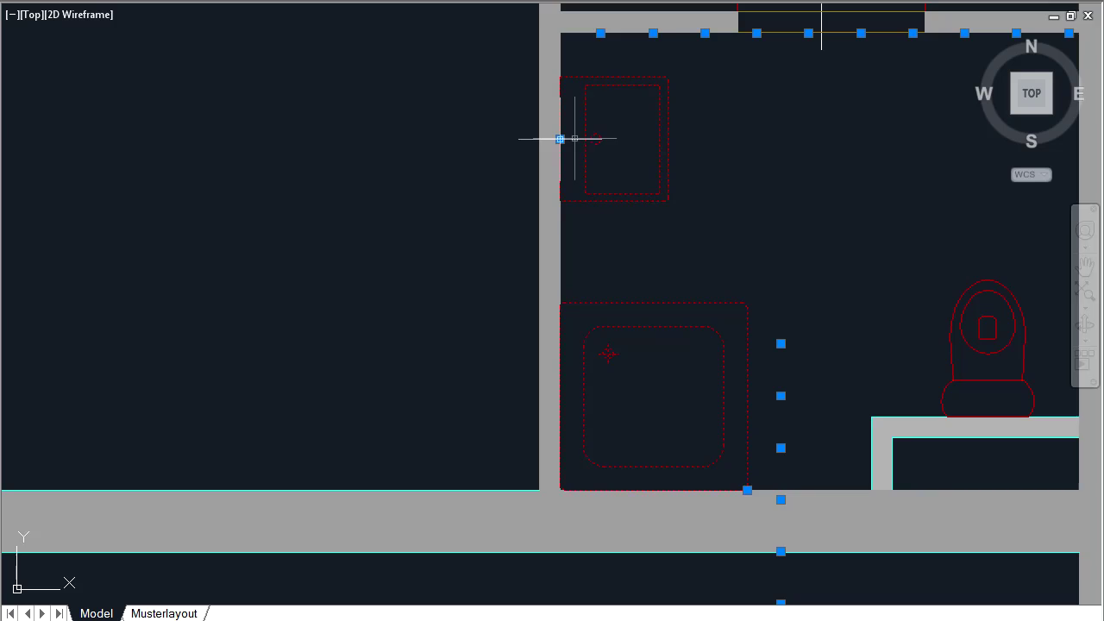
{"action": "left_click", "coordinate": [785, 249]}
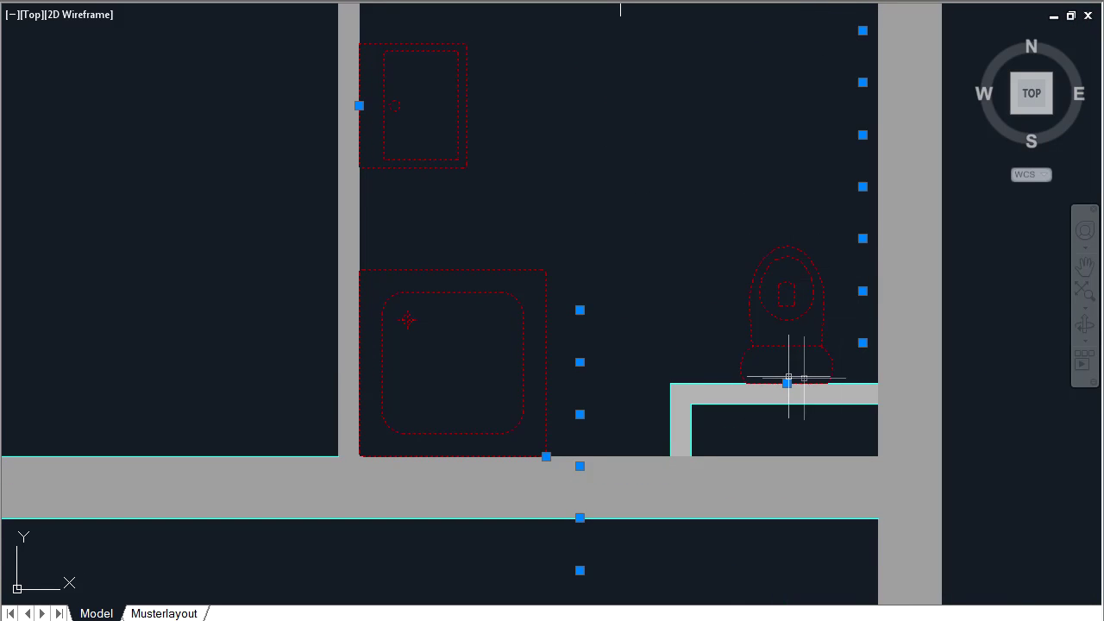
{"action": "scroll", "coordinate": [756, 242], "scroll_direction": "down", "scroll_amount": 5}
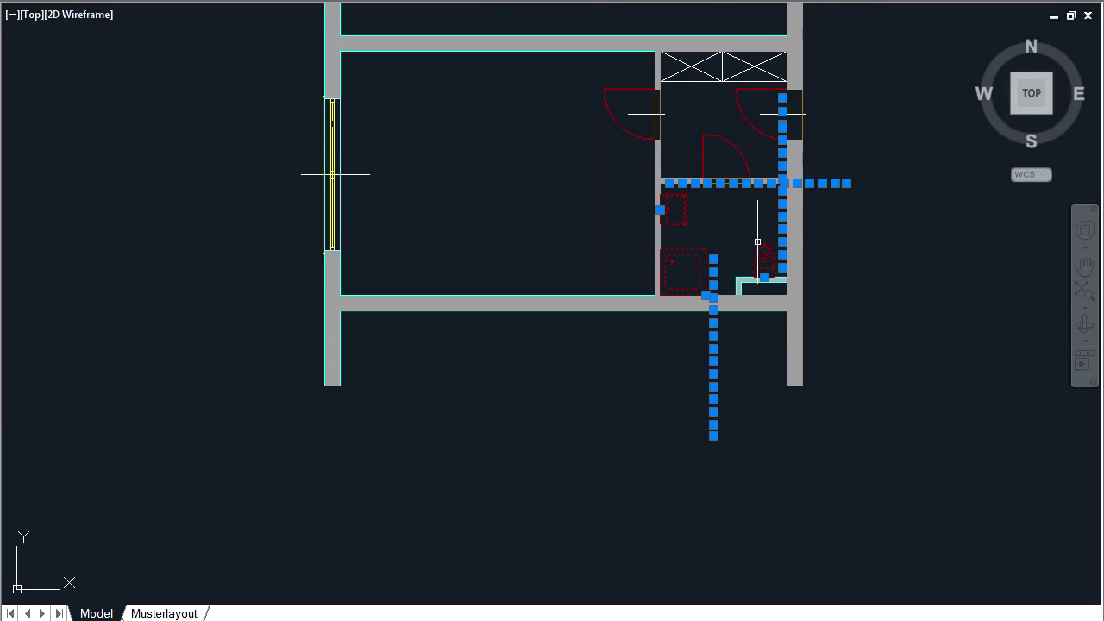
{"action": "left_click", "coordinate": [839, 233]}
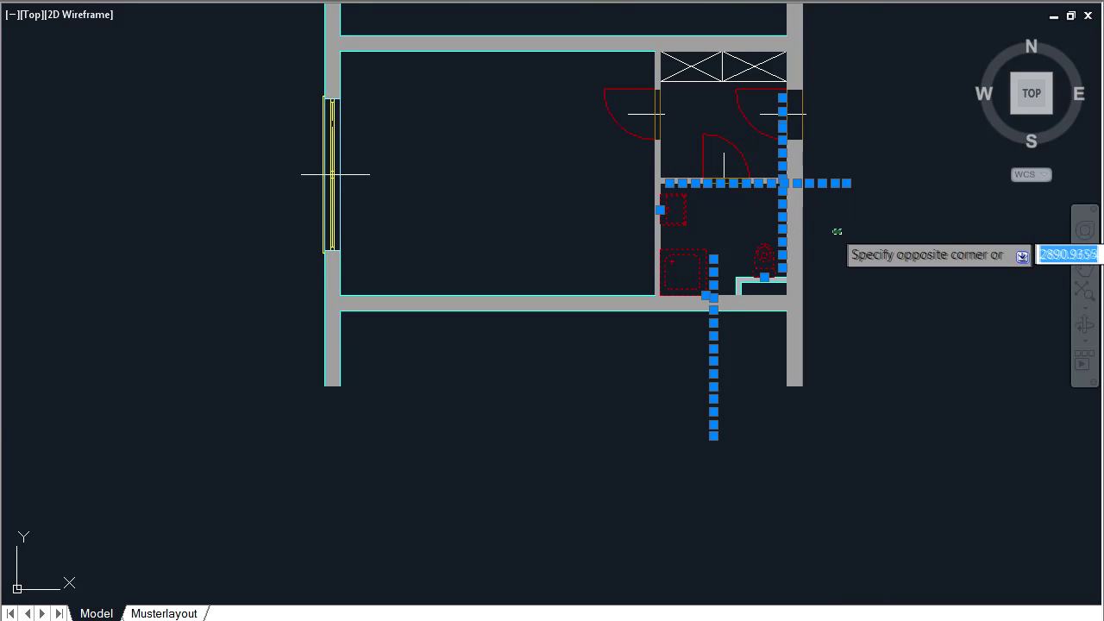
{"action": "key", "text": "Escape"}
{"action": "key", "text": "Escape"}
{"action": "middle_click_drag", "start_coordinate": [746, 219], "coordinate": [757, 351]}
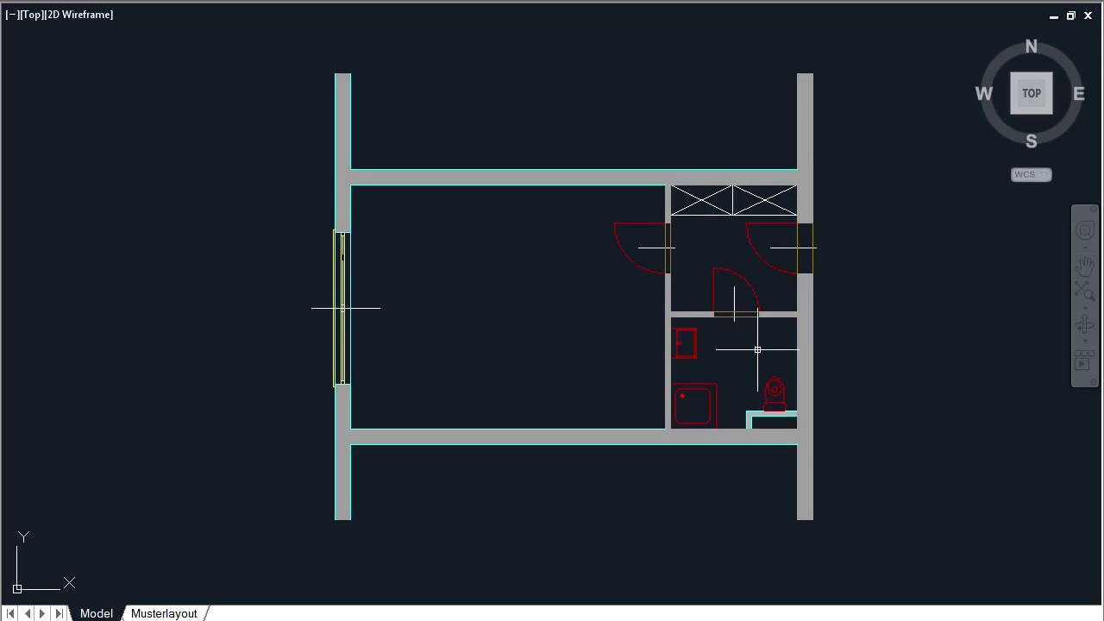